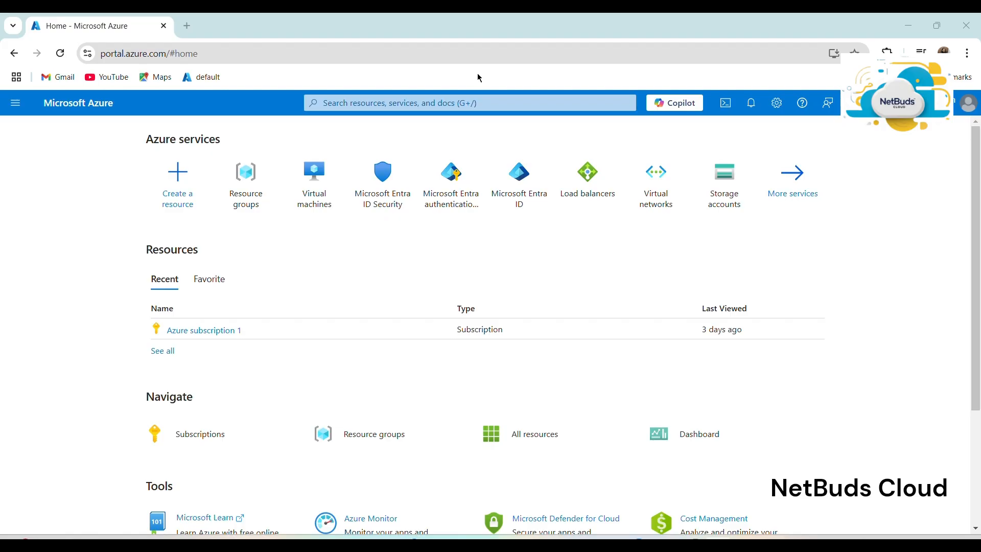
mouse_move(437, 181)
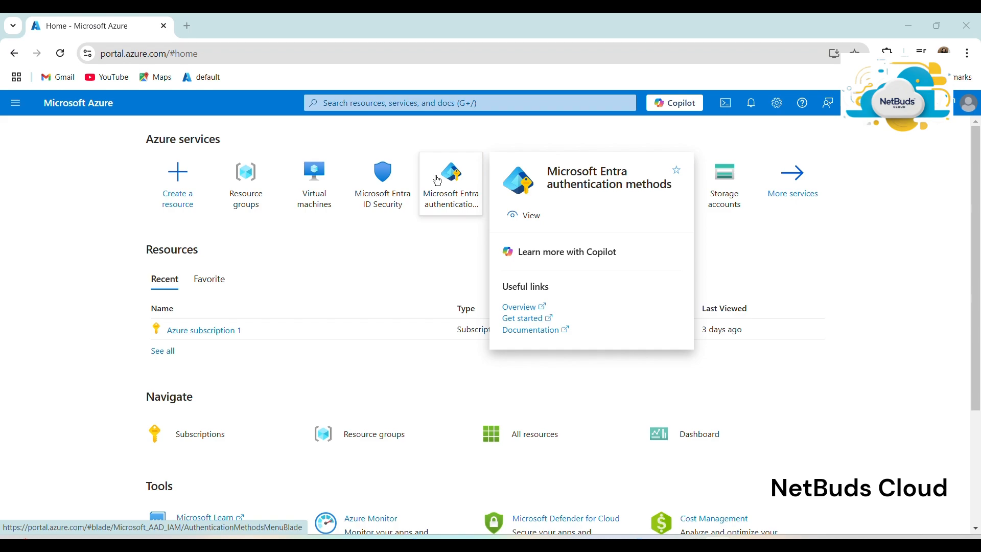
click(357, 106)
text(v)
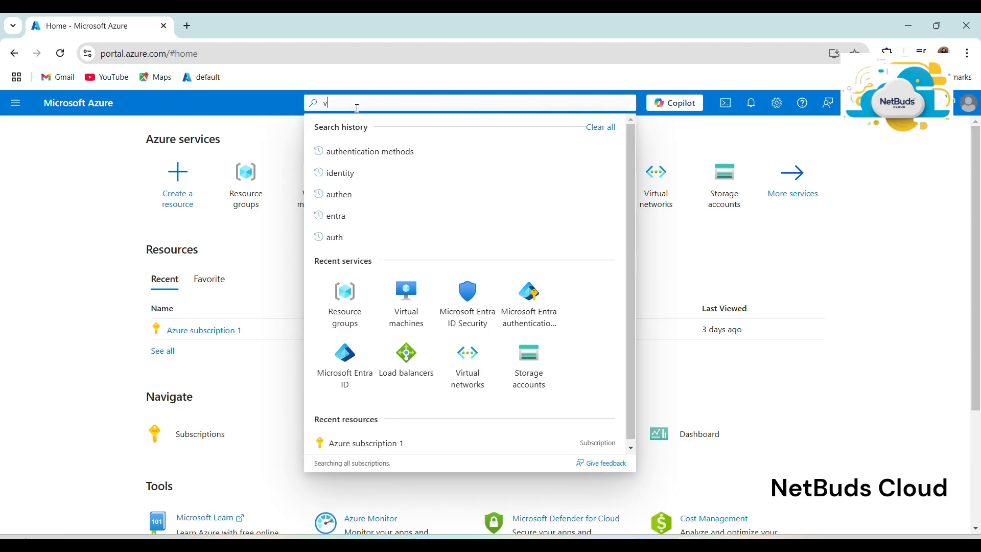
text(m scal)
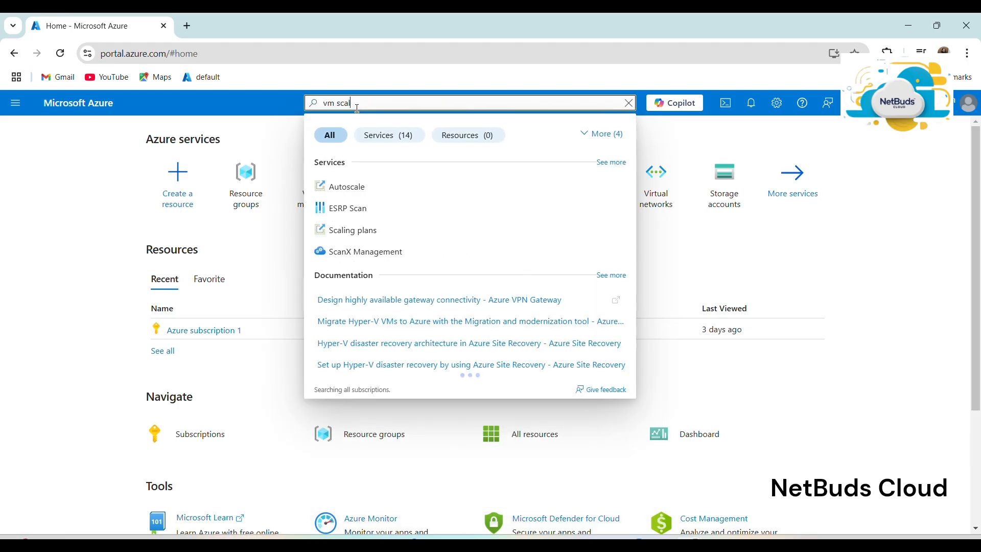
key(ctrl+a)
key(BackSpace)
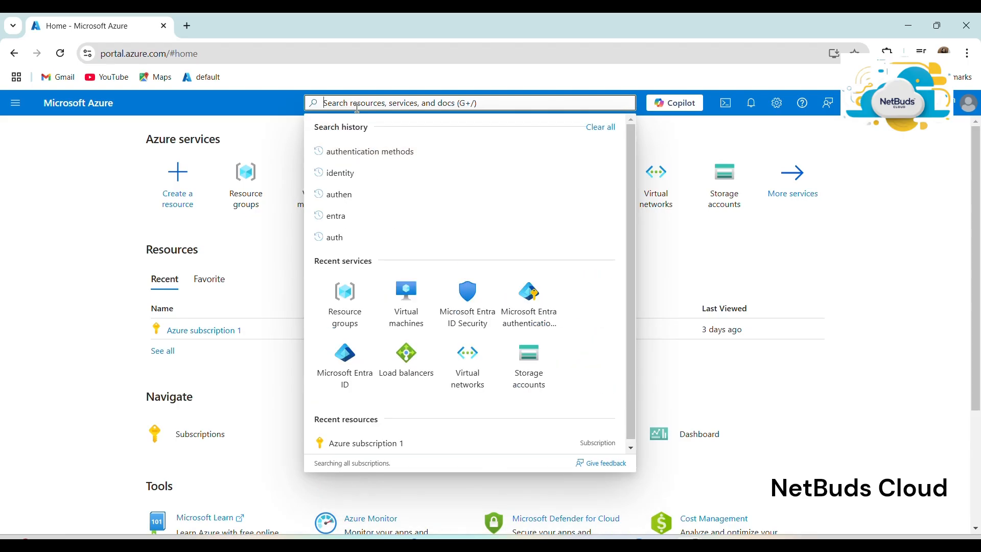
Find and open the Virtual machine scale sets service, and start creating a new scale set
text(vir)
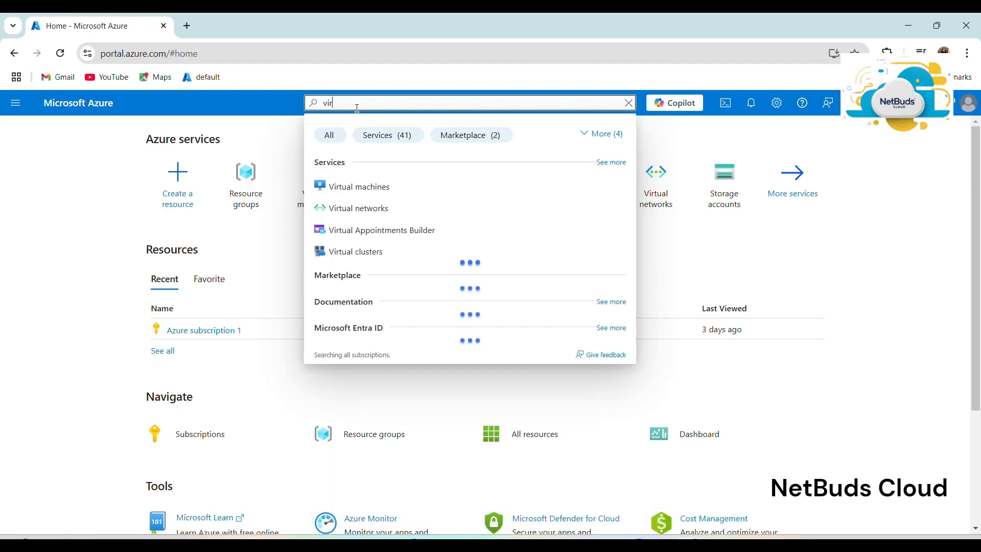
text(yual)
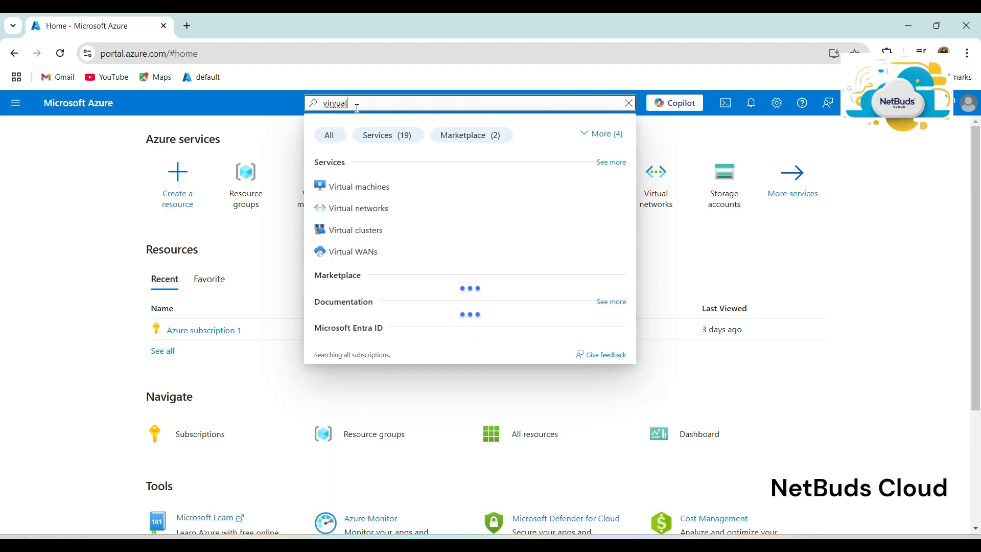
key(BackSpace)
key(BackSpace)
key(BackSpace)
key(BackSpace)
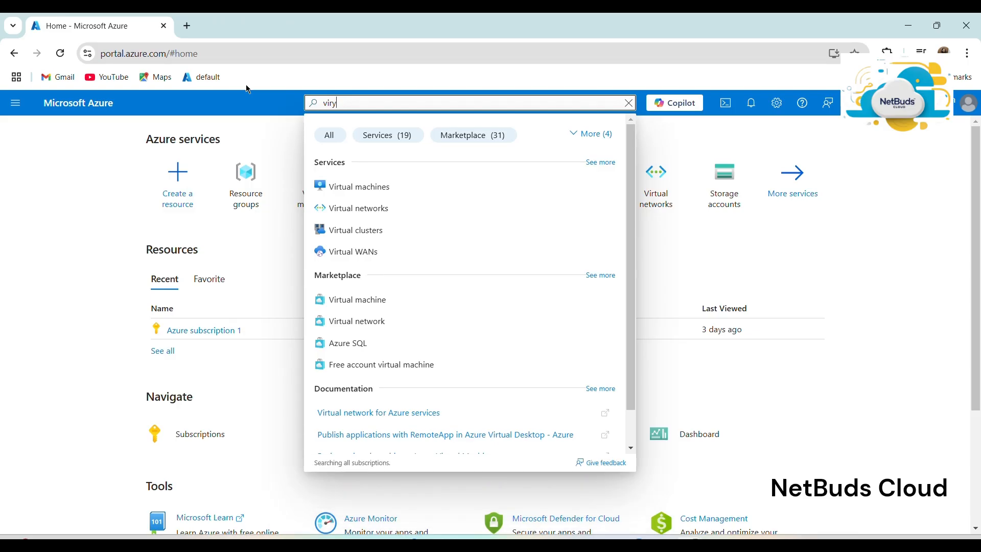
text(tual)
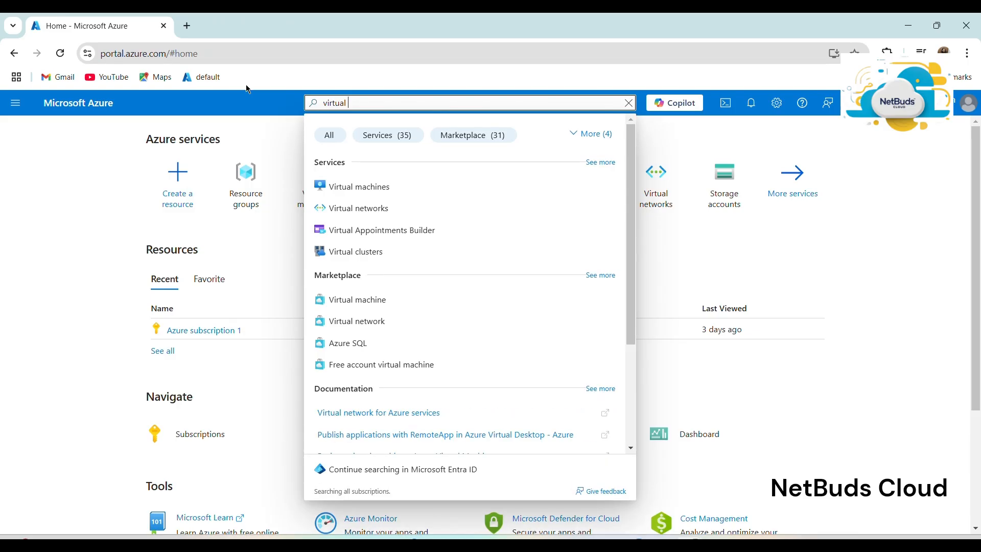
text( machib)
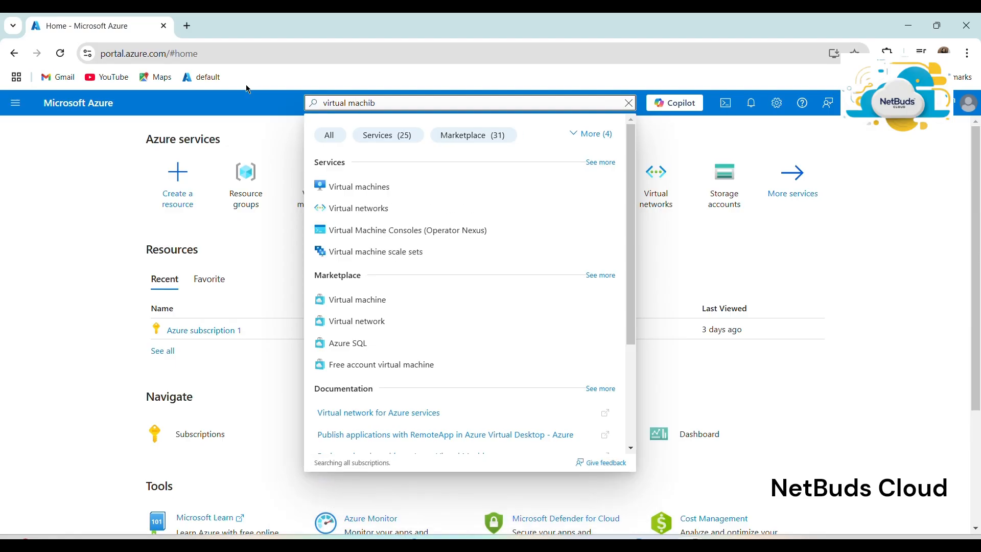
text(===)
key(BackSpace)
key(BackSpace)
key(BackSpace)
key(BackSpace)
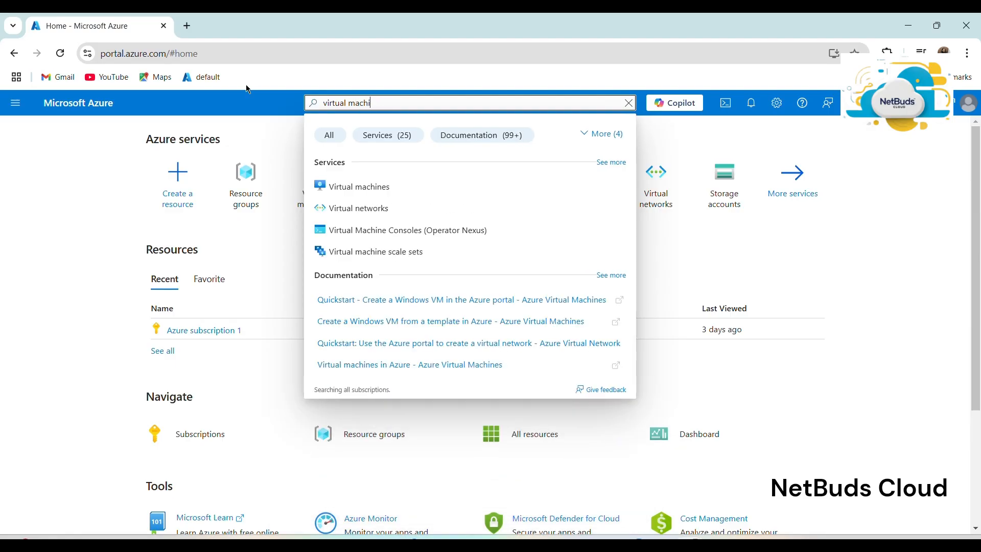
text(ne sca)
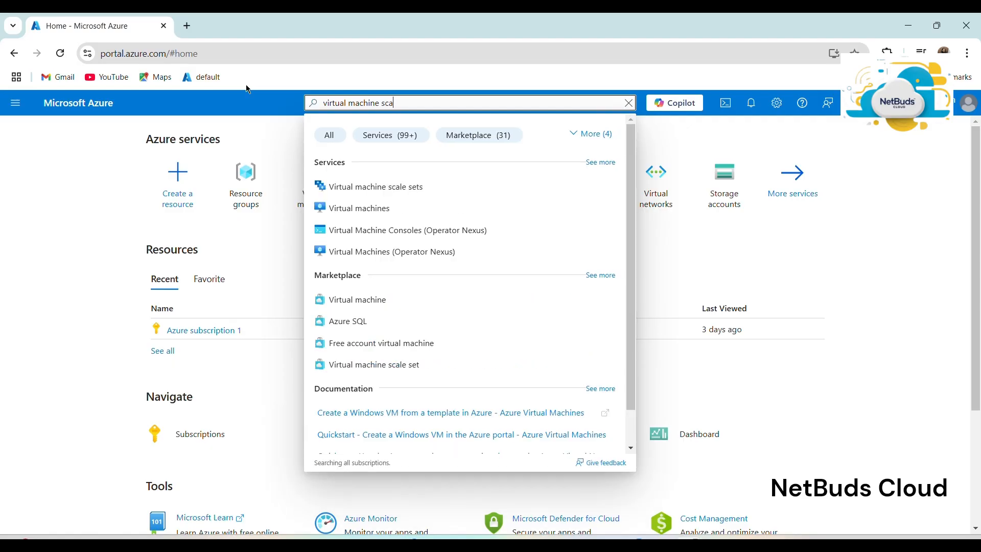
text(le set)
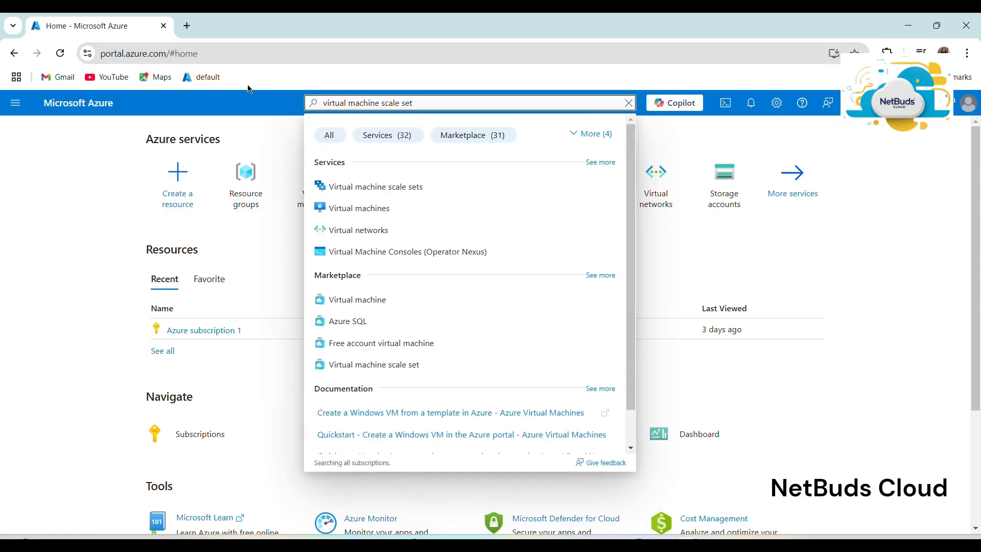
click(360, 186)
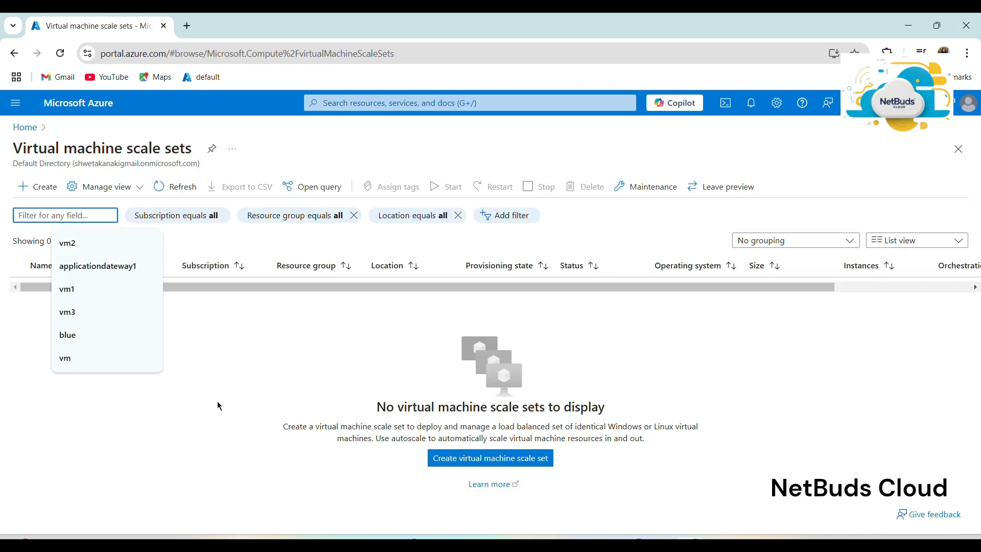
click(199, 405)
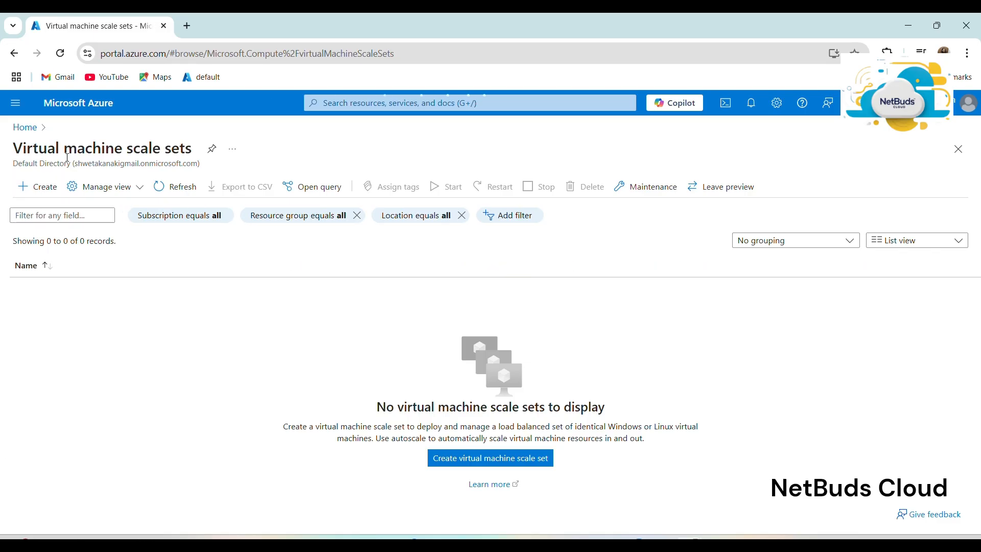
click(37, 188)
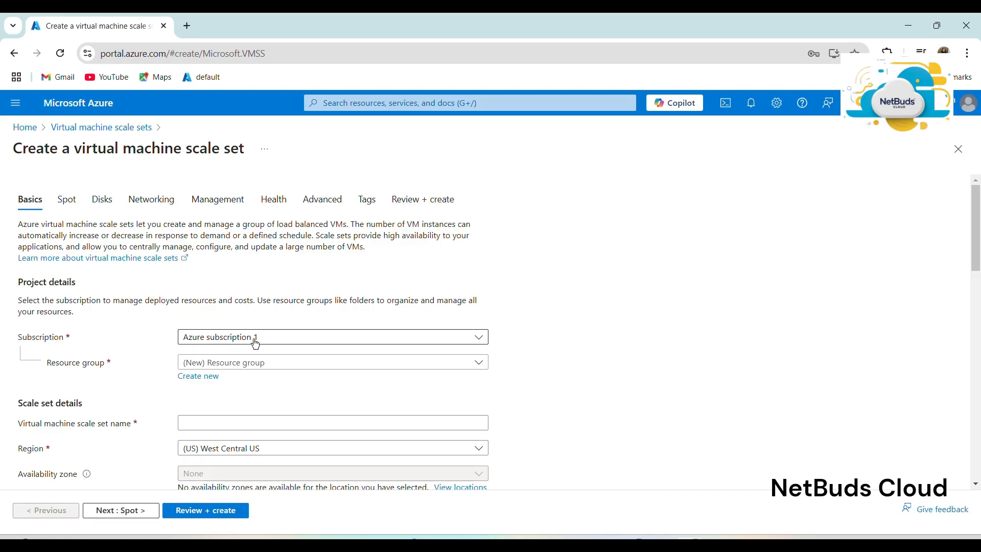
click(245, 368)
click(216, 378)
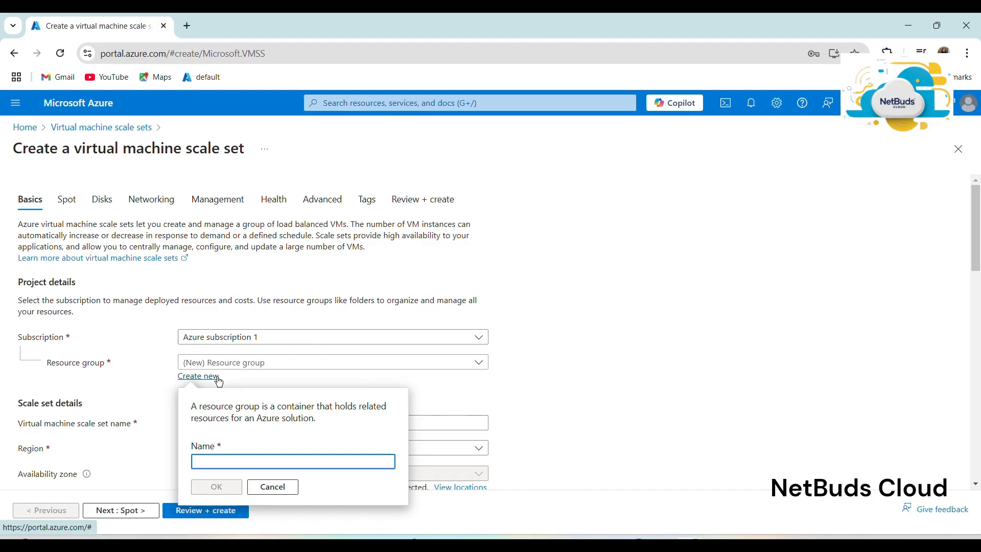
text(cloudinstitutionfileshare)
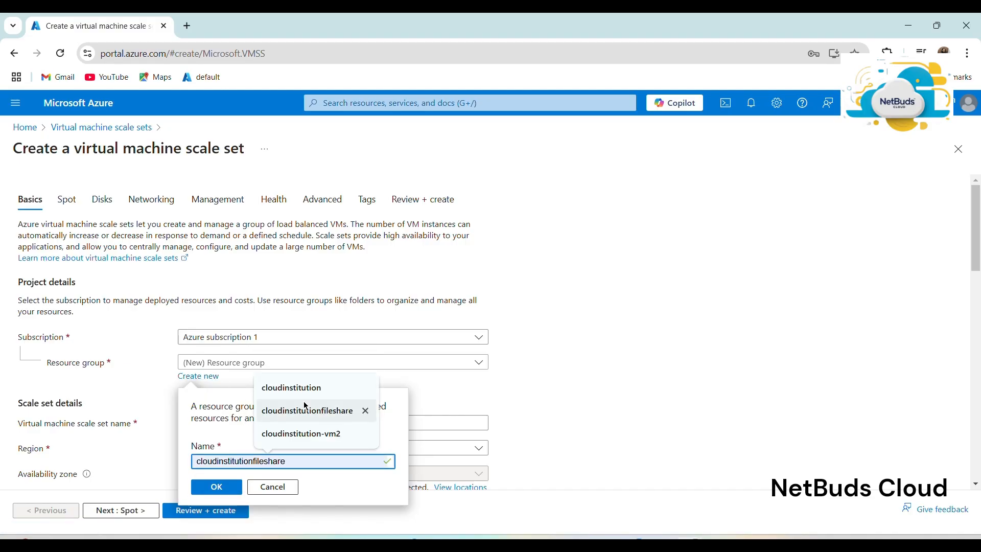
click(316, 392)
text(-)
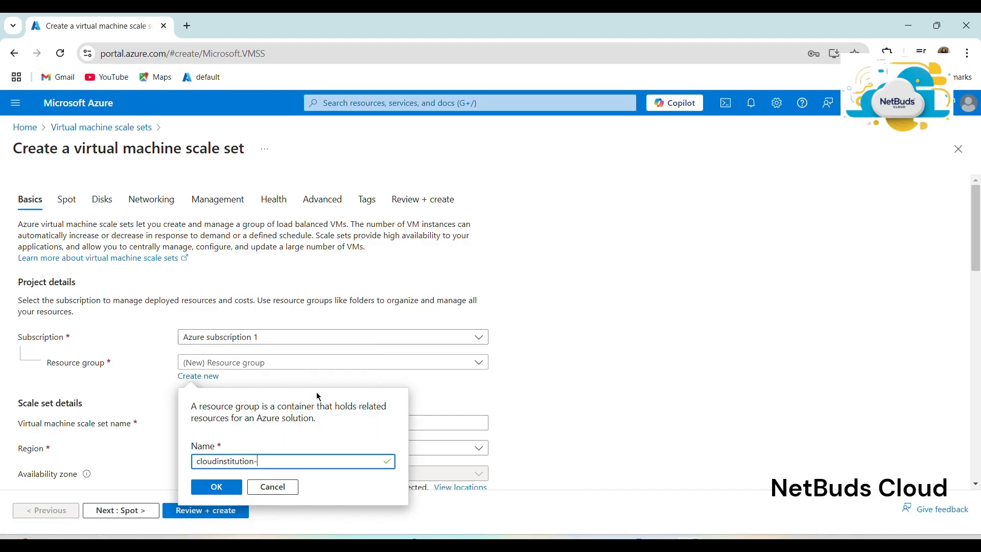
text(rg)
click(464, 386)
scroll(464, 386, down, 3)
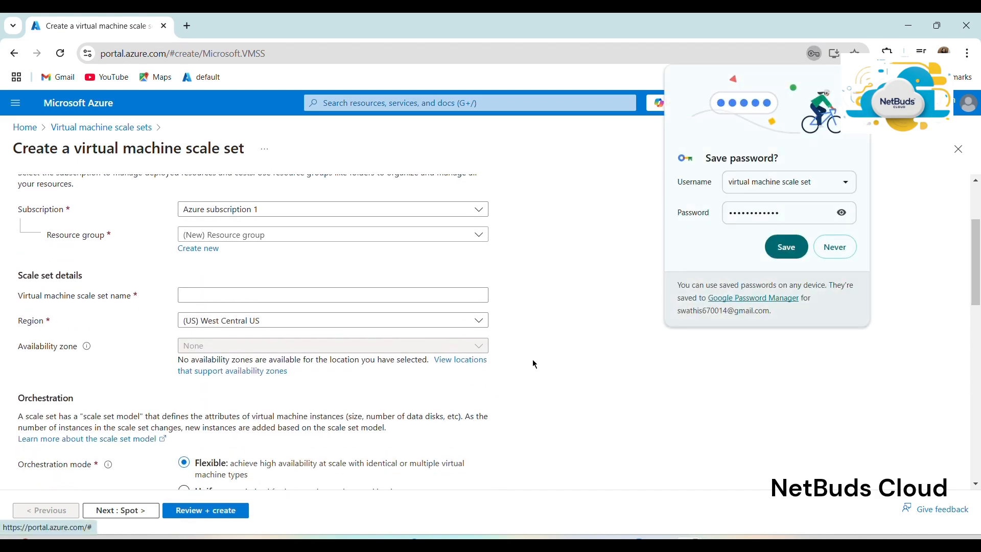
click(257, 235)
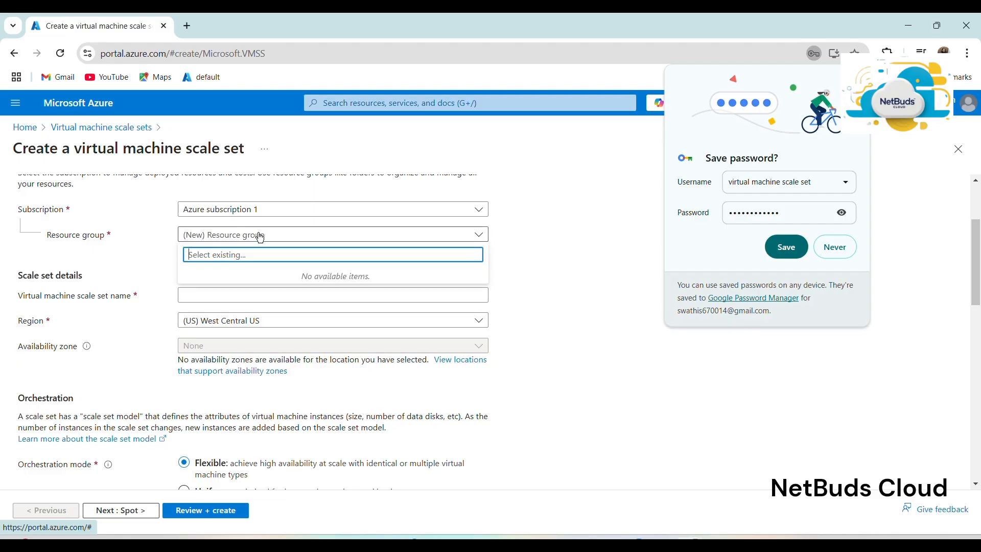
click(144, 252)
Create a new resource group called cloudinstitution-rg for the scale set
click(199, 249)
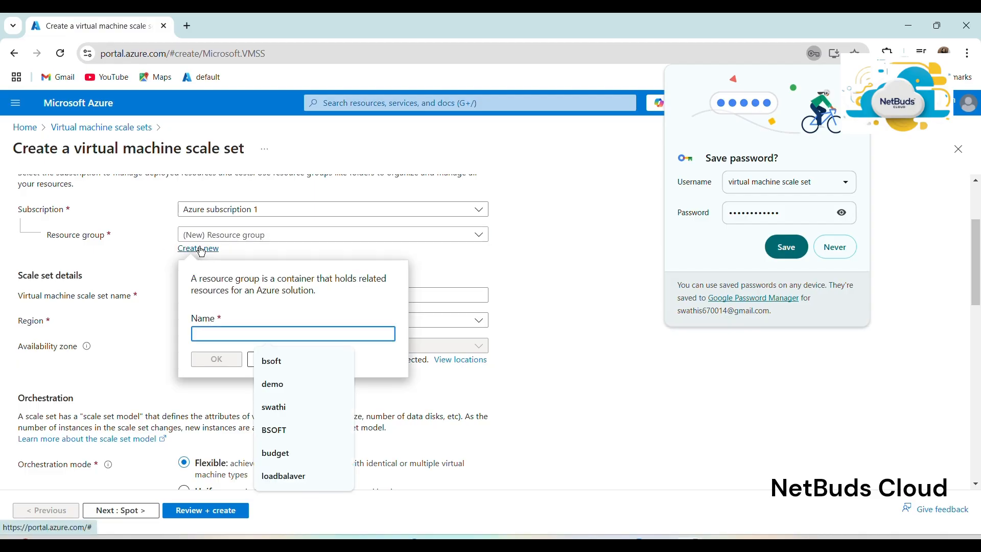
text(cloudinstitution-rg)
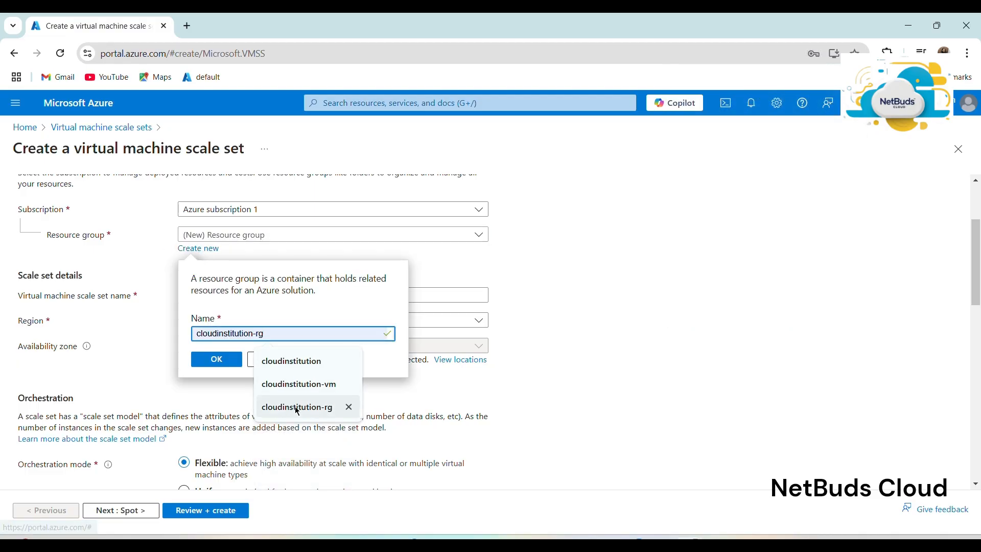
click(299, 409)
click(210, 359)
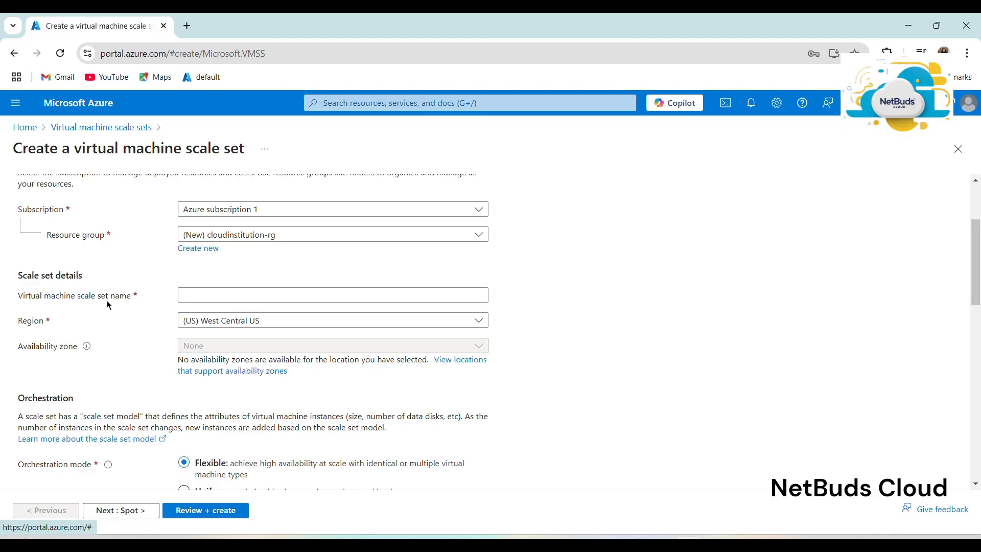
Name the virtual machine scale set vmscaleset
click(199, 293)
text(vm)
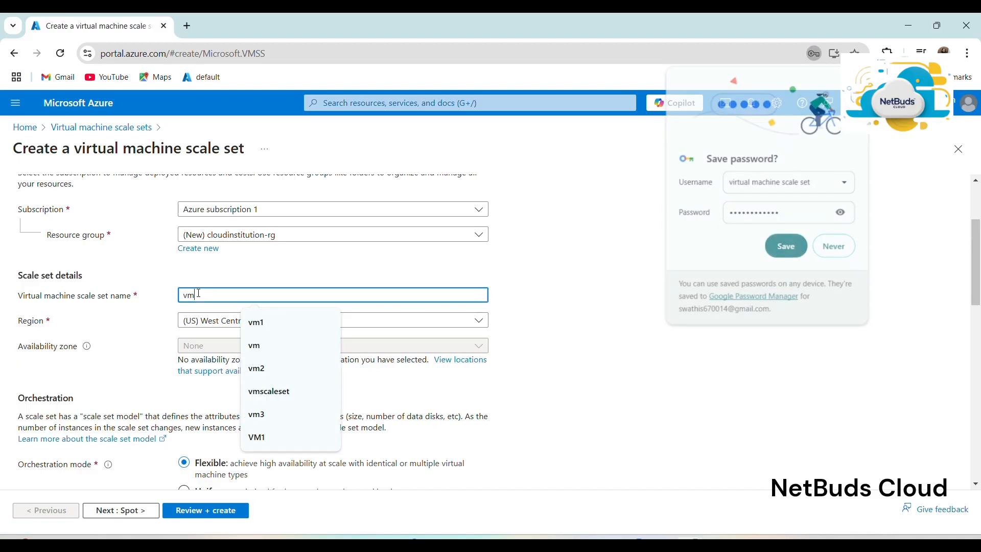
text(scaleset)
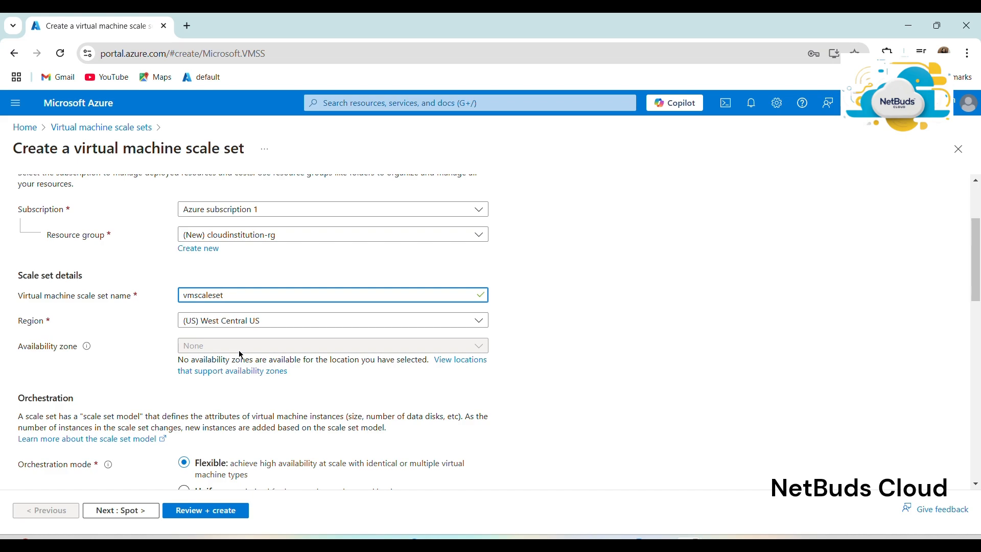
Set the scale set's instance count to 1
scroll(242, 354, down, 4)
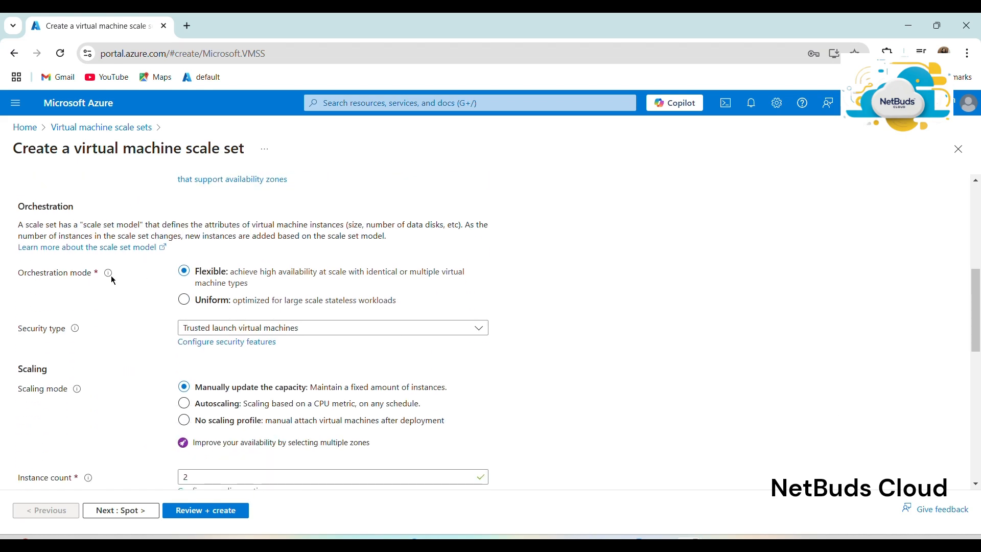
click(223, 303)
scroll(56, 387, down, 3)
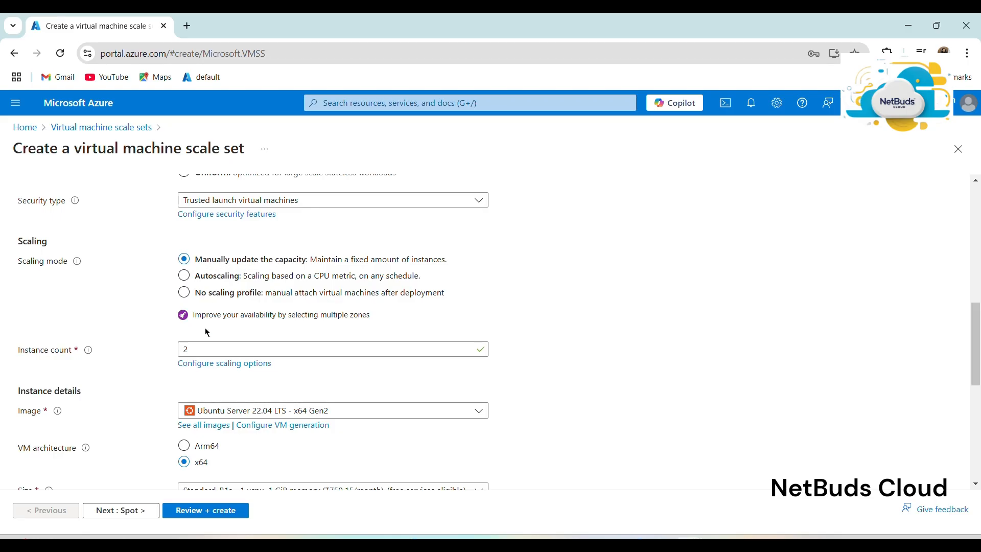
click(192, 350)
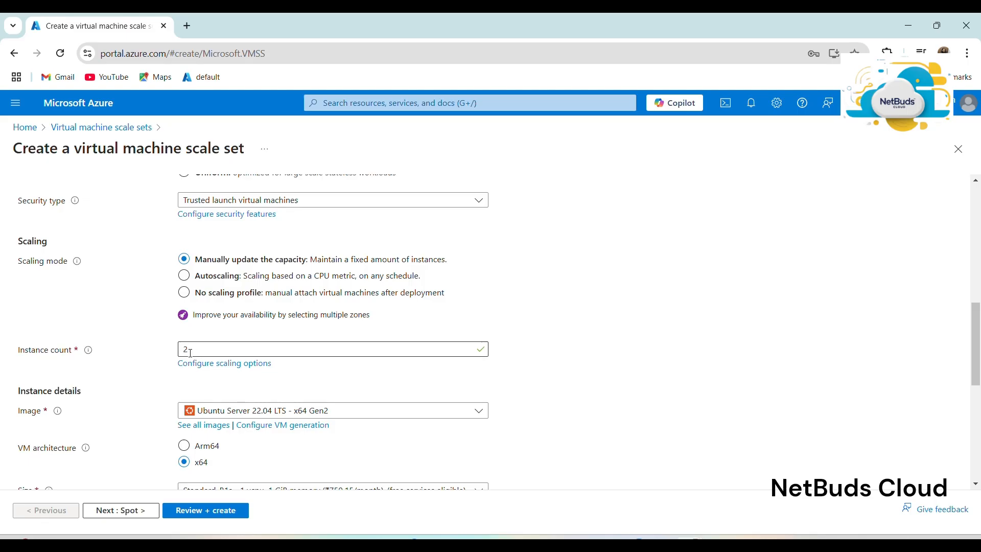
click(217, 354)
key(BackSpace)
text(1)
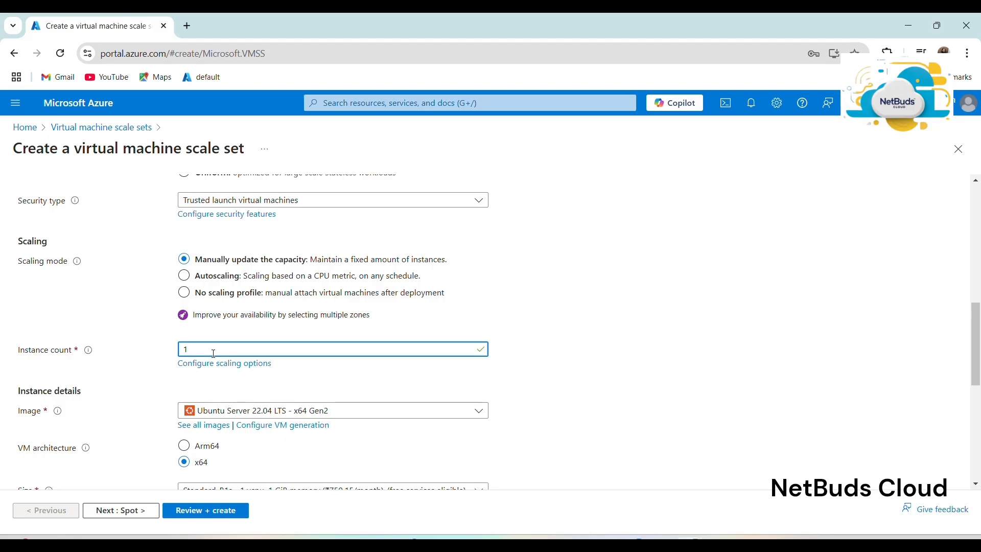
Choose the Windows Server 2022 Datacenter: Azure Edition Hotpatch - x64 Gen2 image and the Standard_DS1_v2 size for the instances
scroll(24, 392, down, 1)
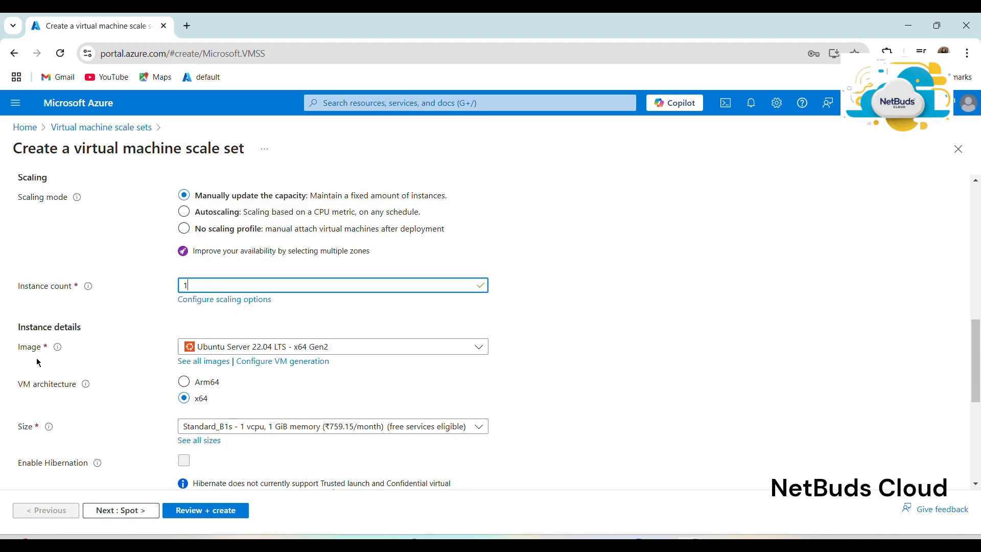
click(256, 345)
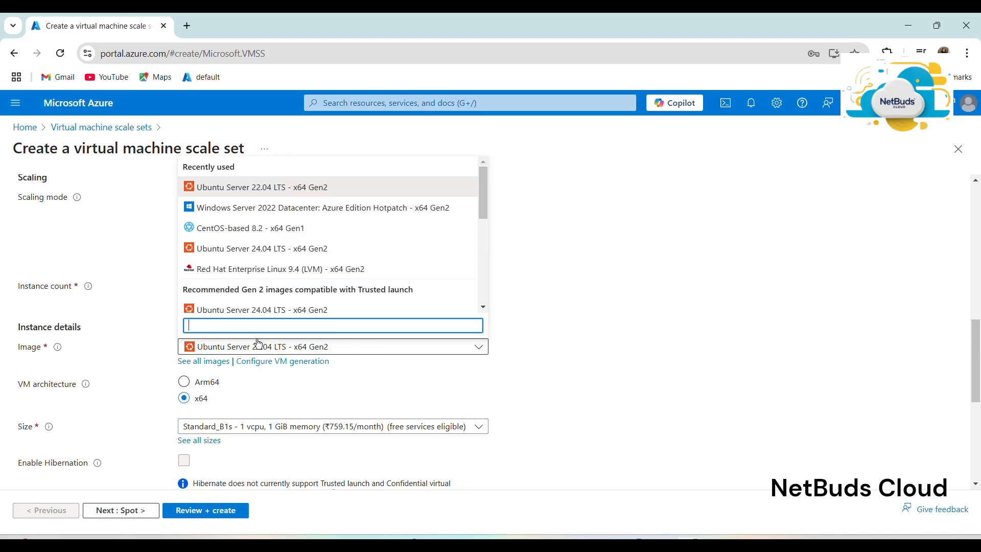
click(263, 209)
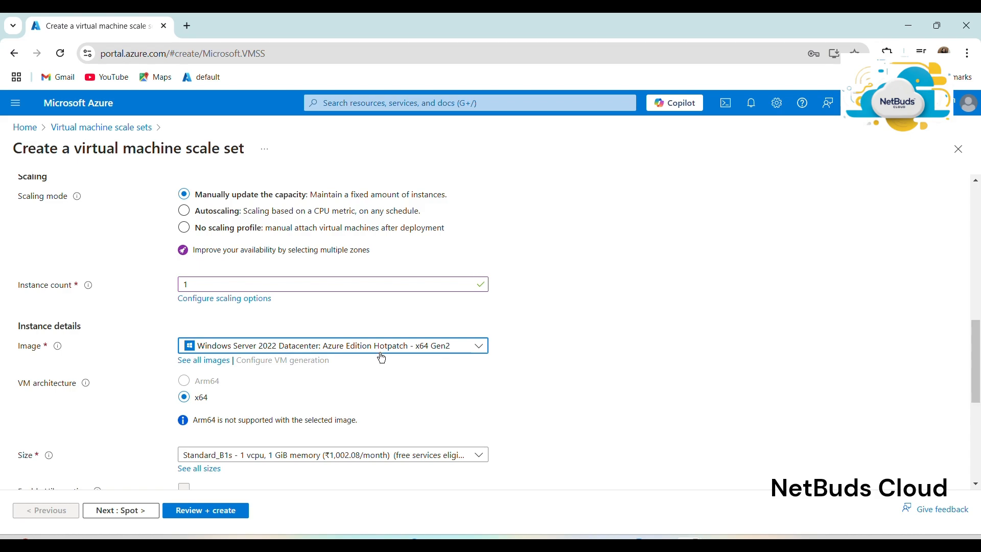
scroll(379, 356, down, 3)
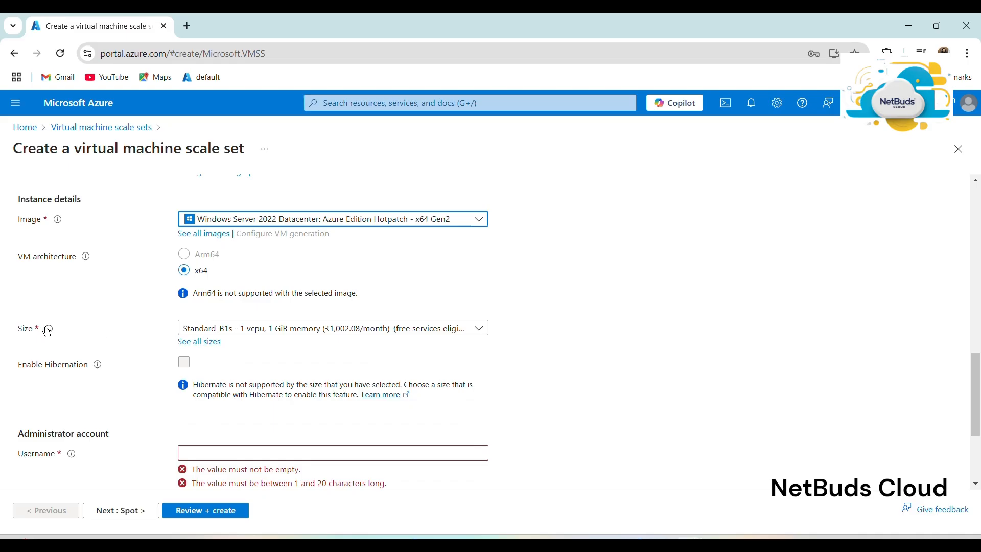
click(279, 333)
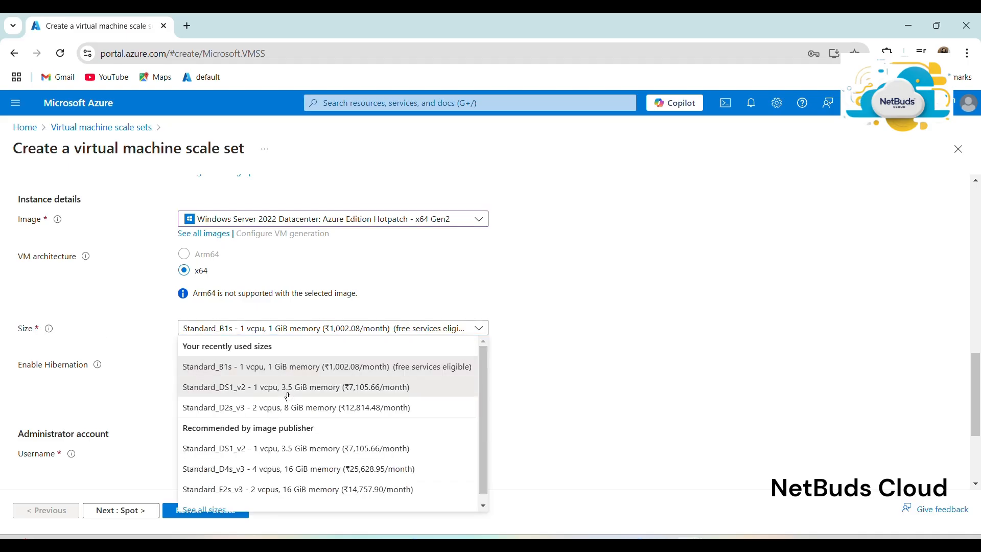
click(288, 390)
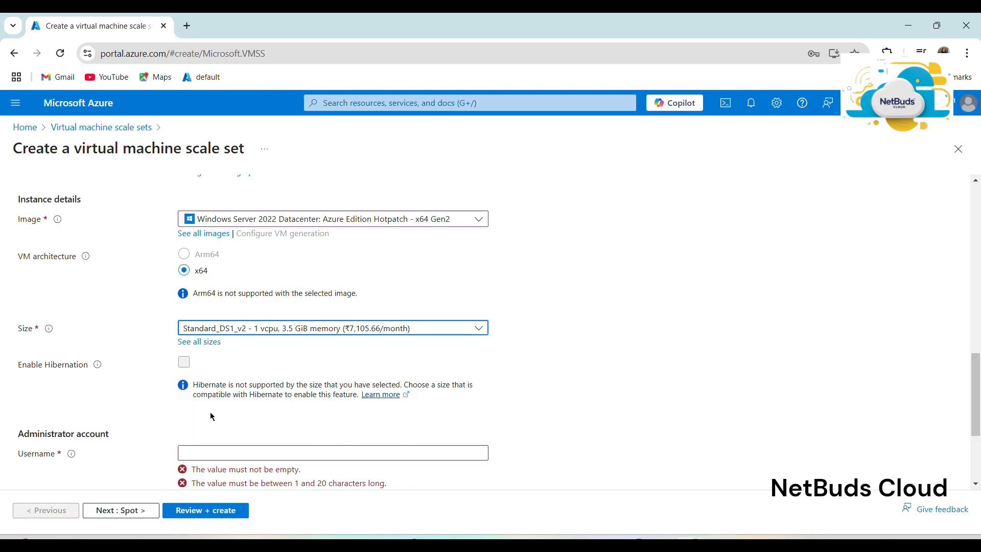
Set the administrator account's username to cloudinstitution and fill in the password and its confirmation from the saved credentials
scroll(210, 412, down, 1)
click(227, 388)
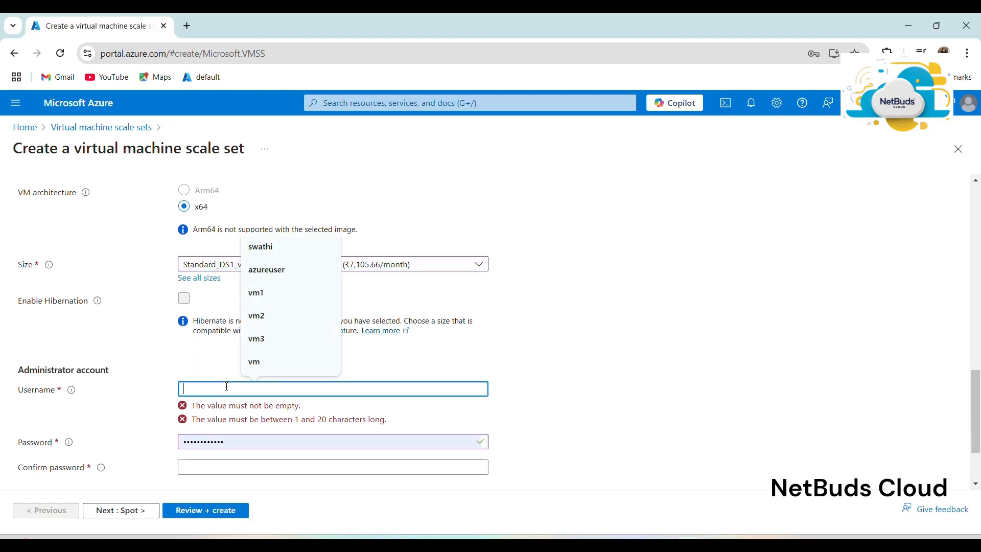
text(cloudinstitution)
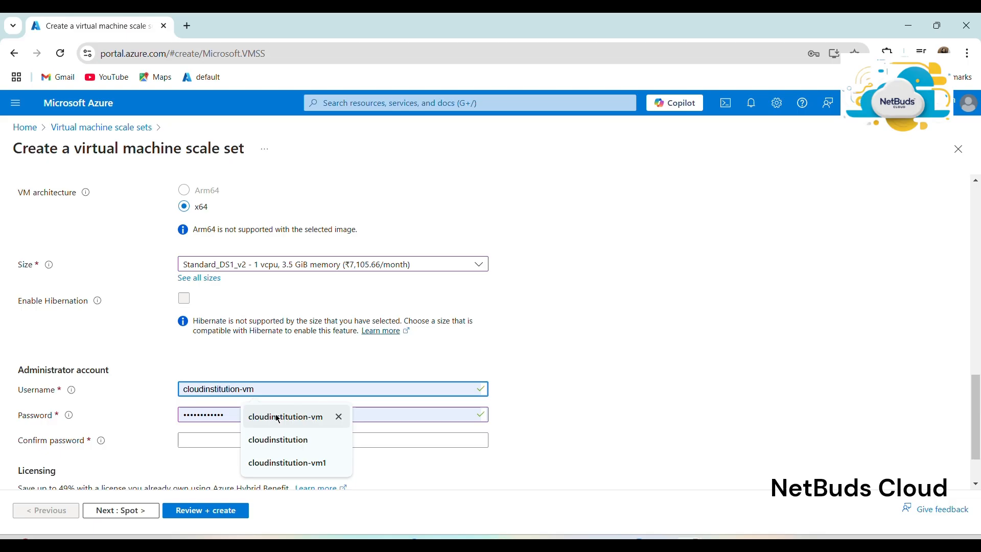
click(275, 436)
click(213, 438)
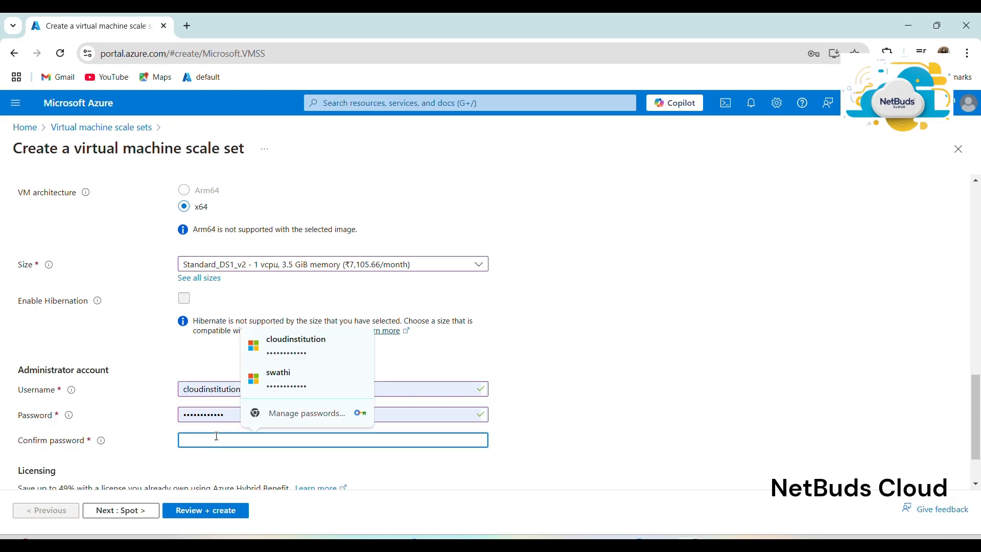
click(289, 345)
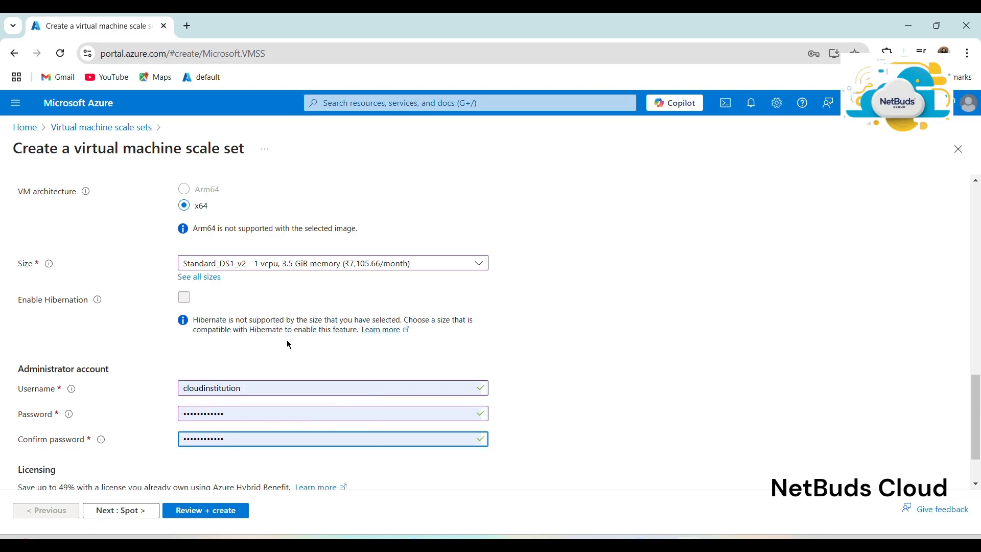
Opt to use an existing Windows Server license and confirm eligibility for the Azure Hybrid Benefit
scroll(289, 345, down, 2)
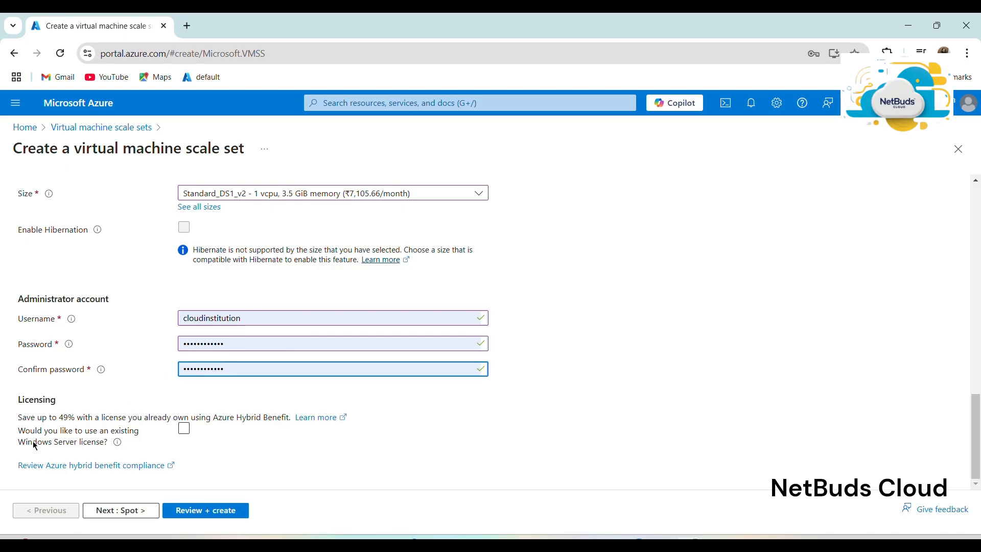
click(185, 429)
click(24, 468)
click(21, 477)
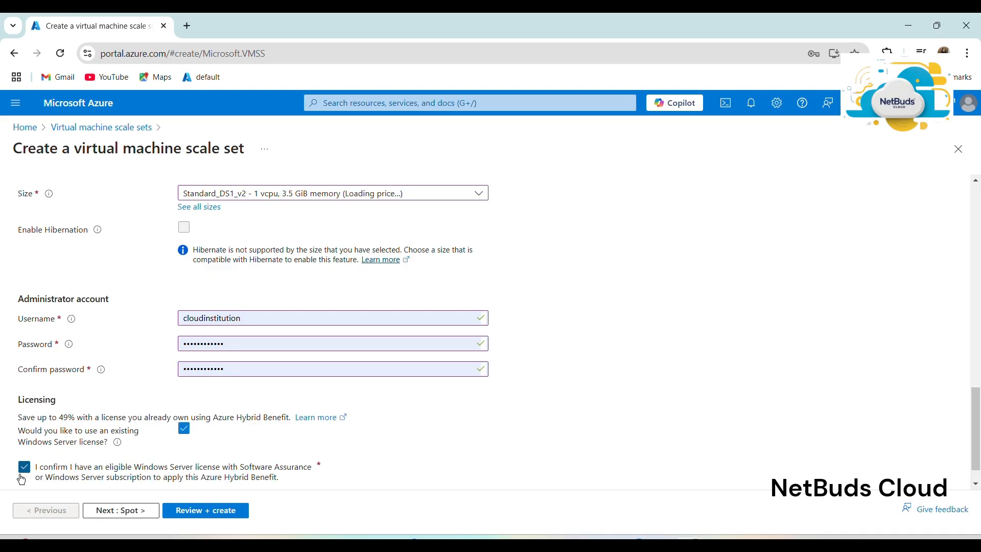
Validate the scale set configuration and deploy it
scroll(96, 423, up, 10)
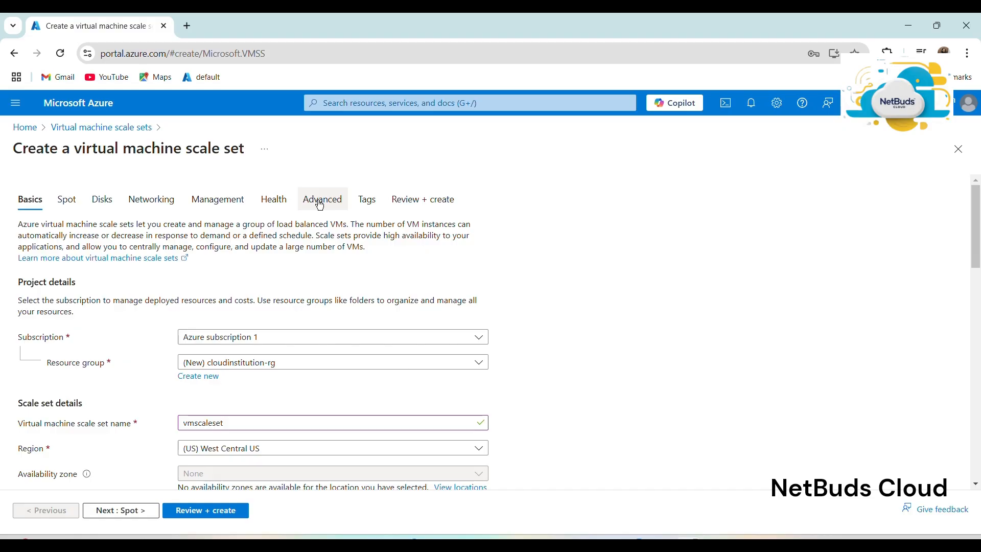
click(221, 514)
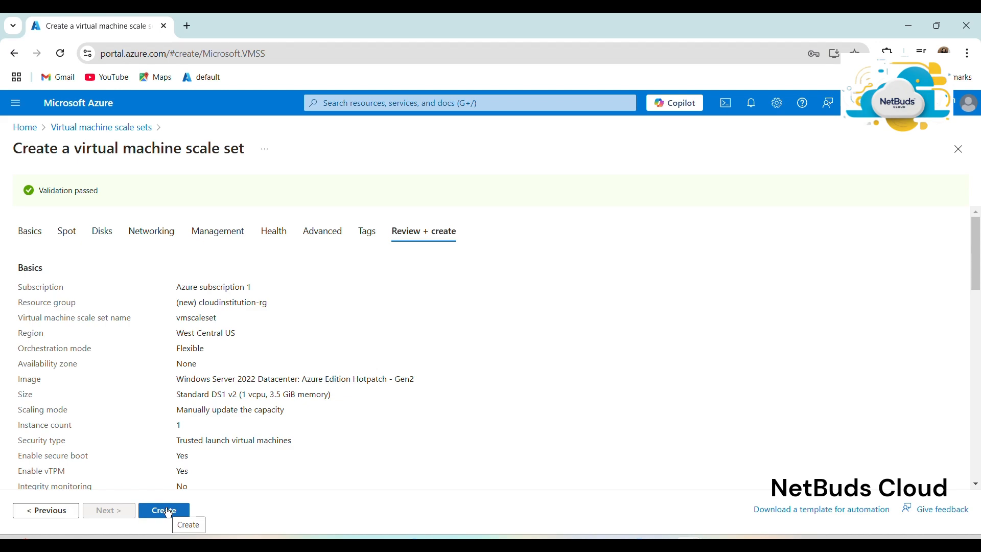
click(169, 511)
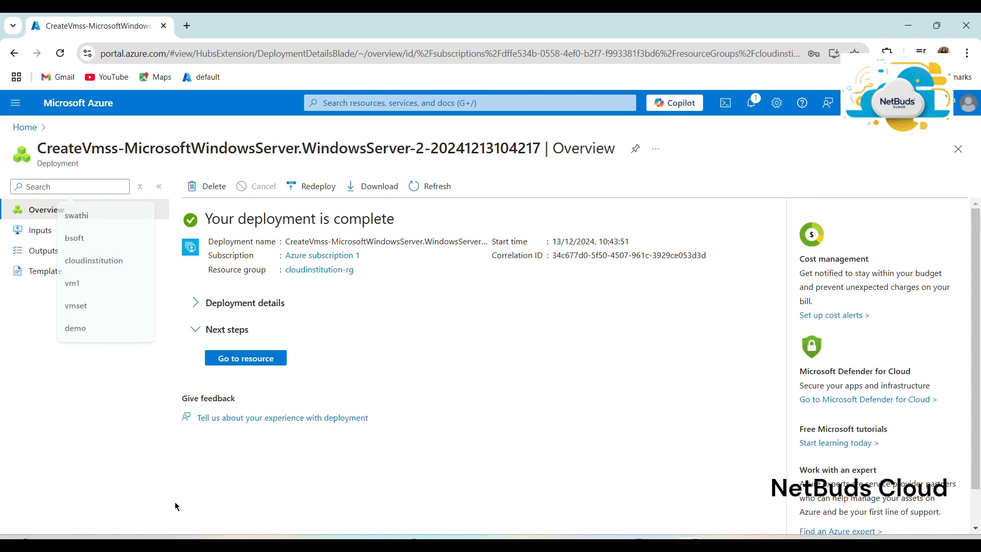
Open the deployed scale set's scaling settings and choose Custom autoscale
click(247, 354)
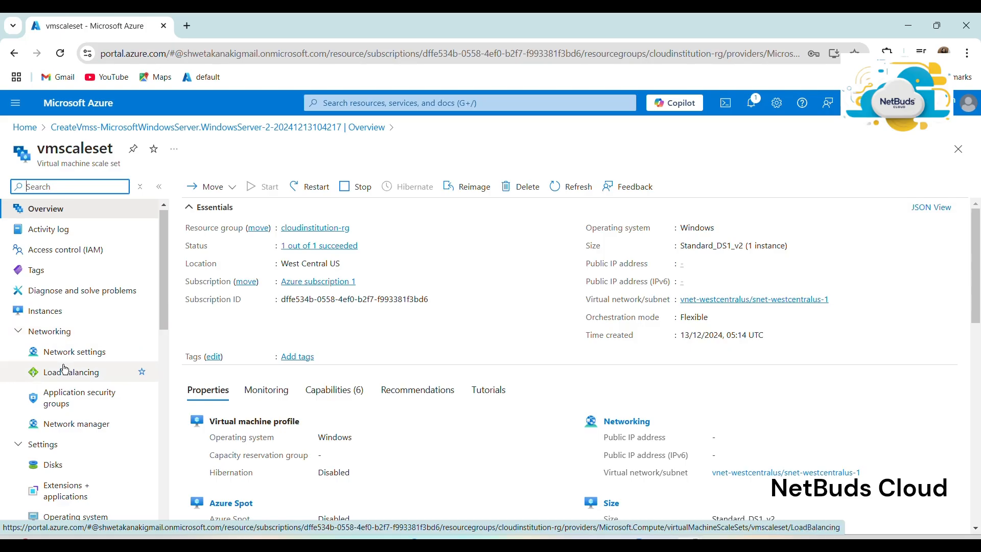
scroll(65, 368, down, 5)
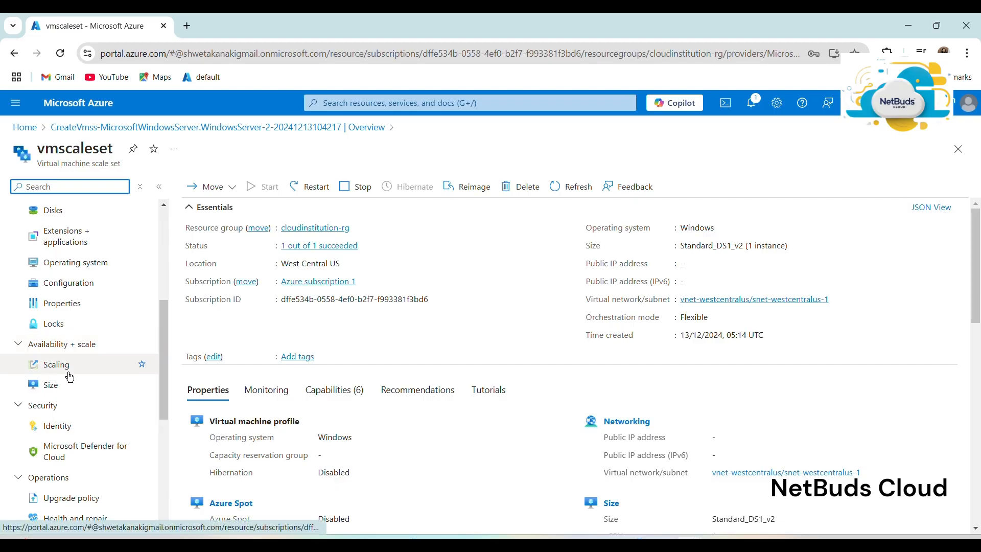
click(70, 375)
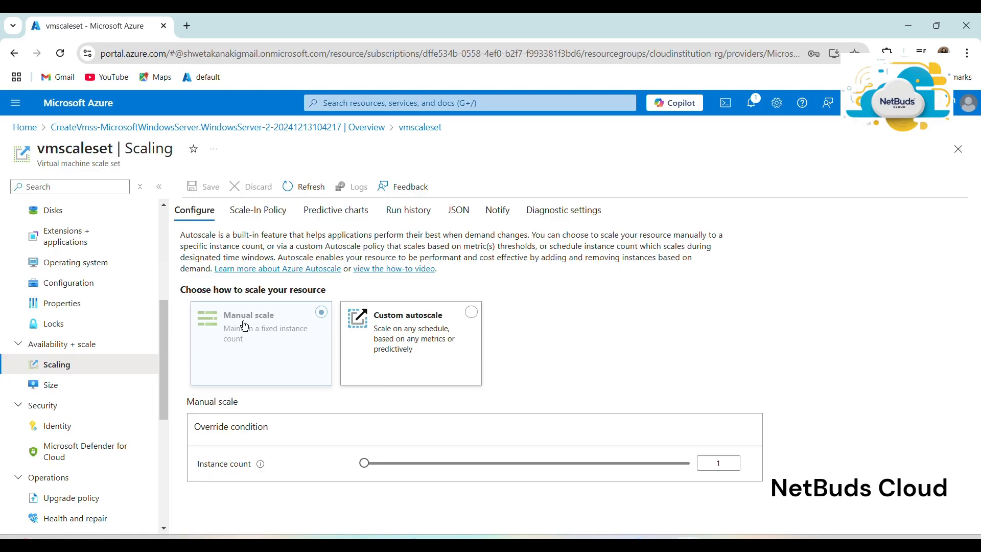
click(413, 331)
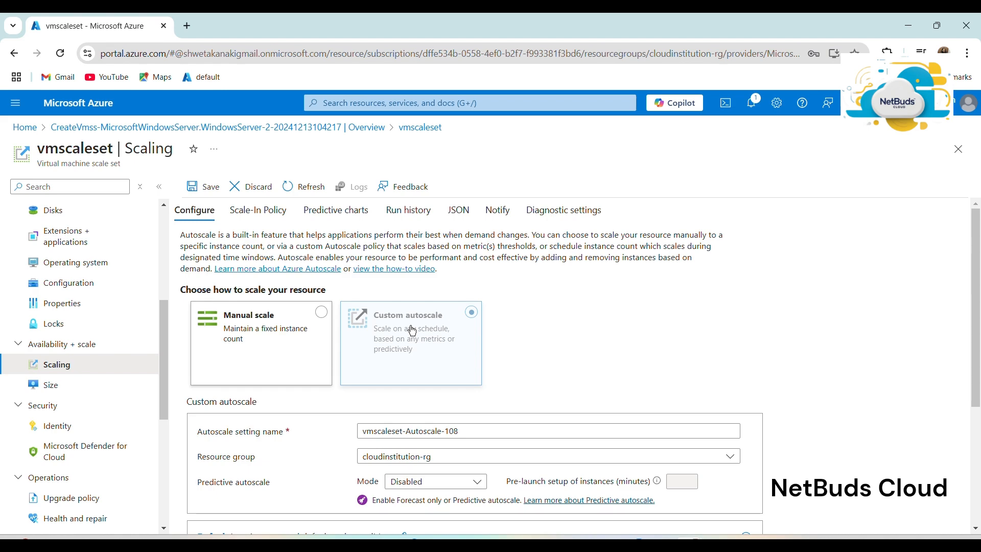
Set the default scale condition to scale based on a metric, with a maximum of 10 instances
scroll(559, 355, down, 3)
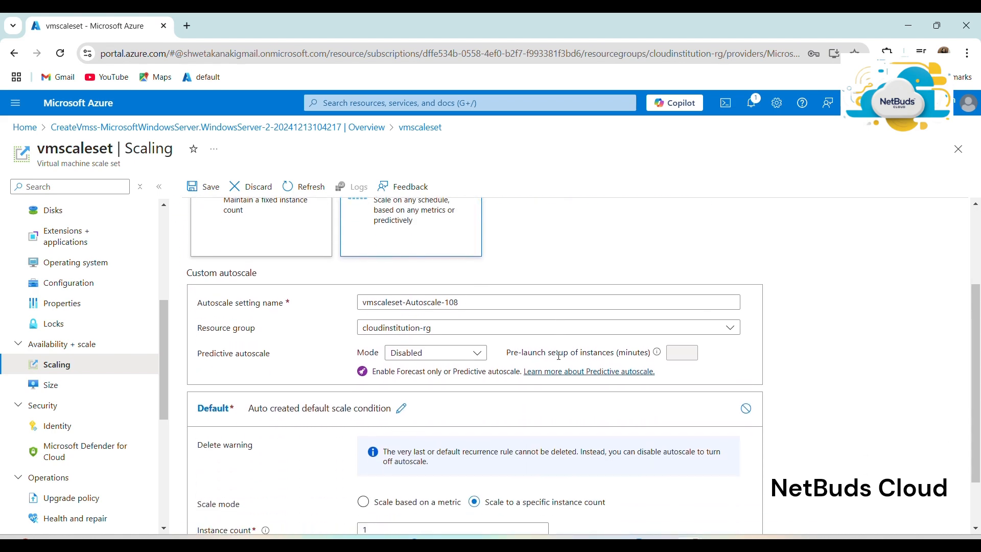
scroll(559, 355, down, 1)
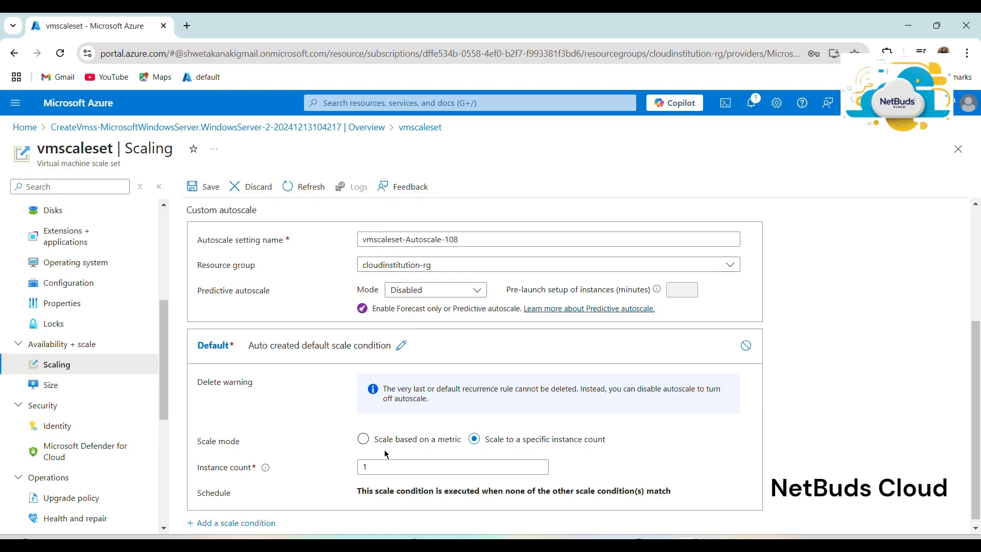
click(436, 441)
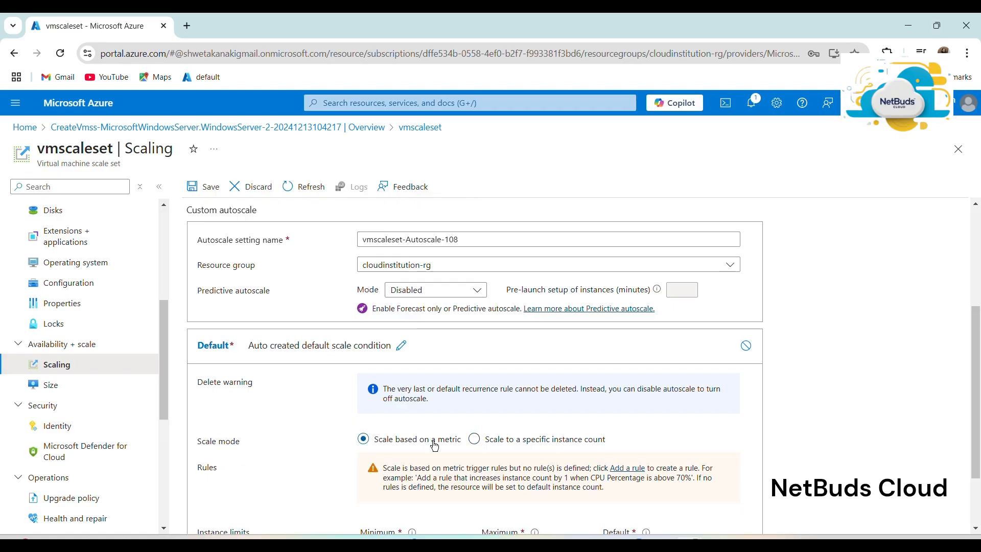
scroll(435, 446, down, 2)
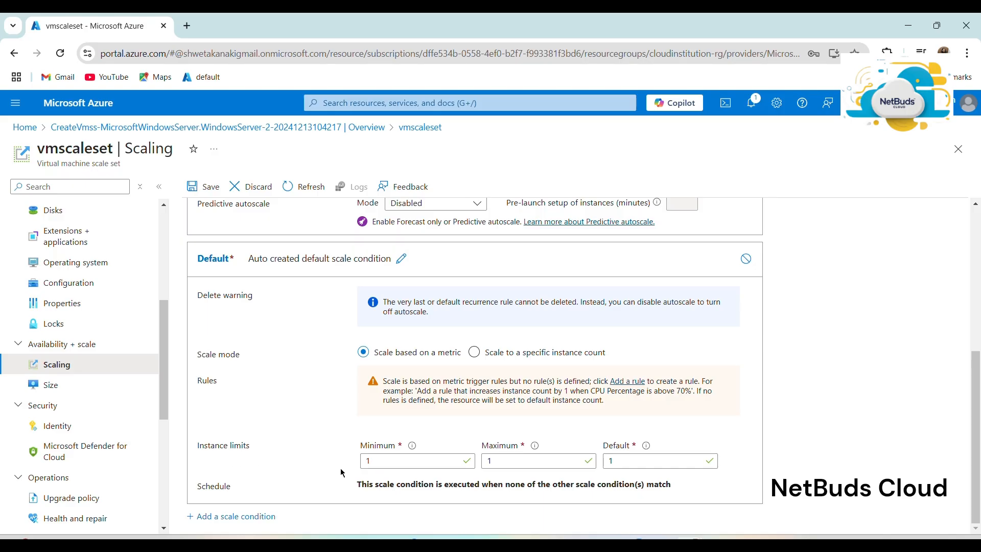
click(546, 459)
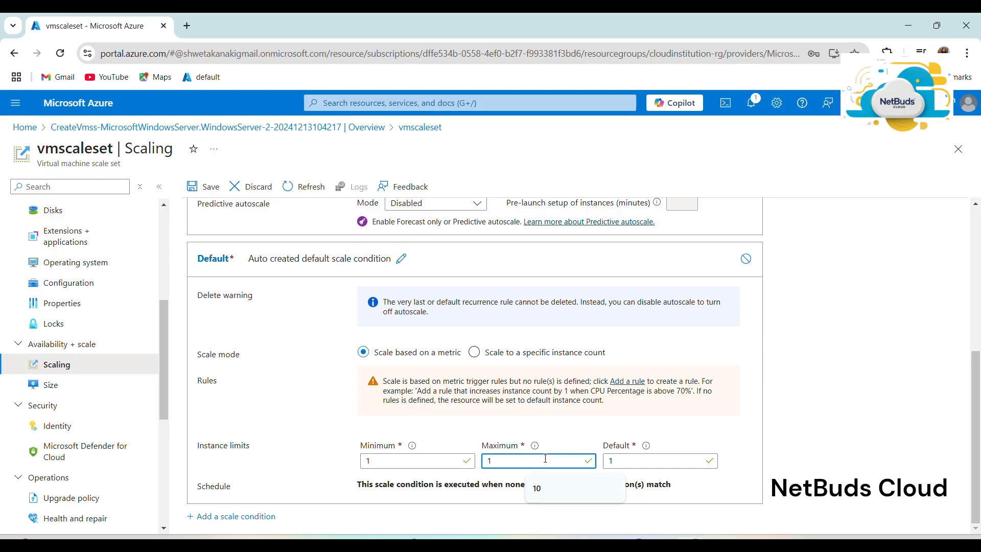
text(0)
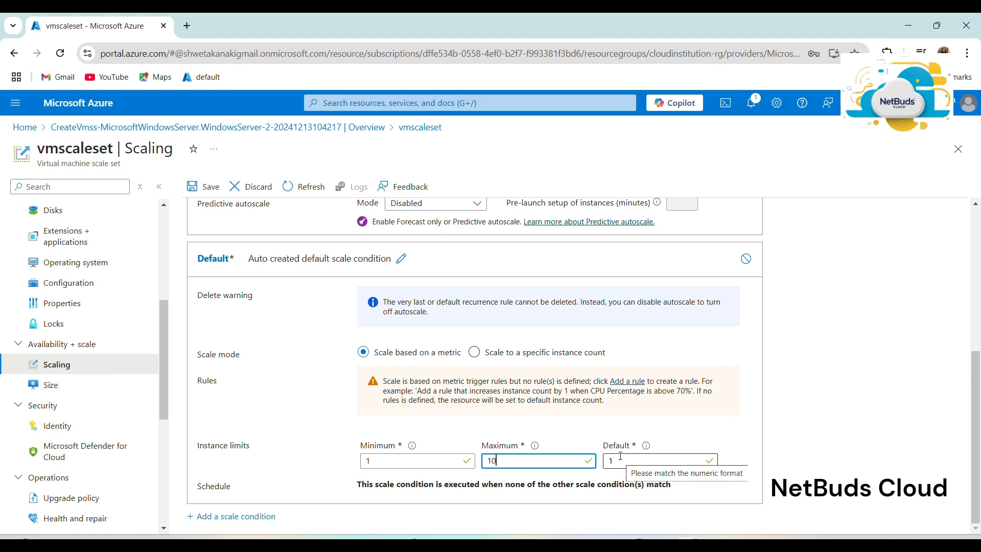
Start a new scale rule for the default condition with a Percentage CPU threshold of 5
scroll(716, 402, up, 5)
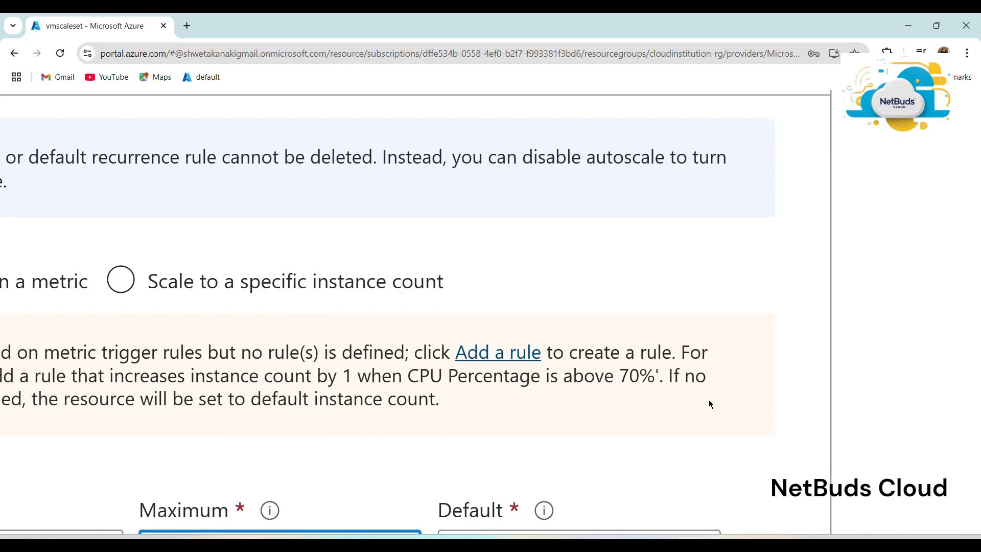
click(523, 362)
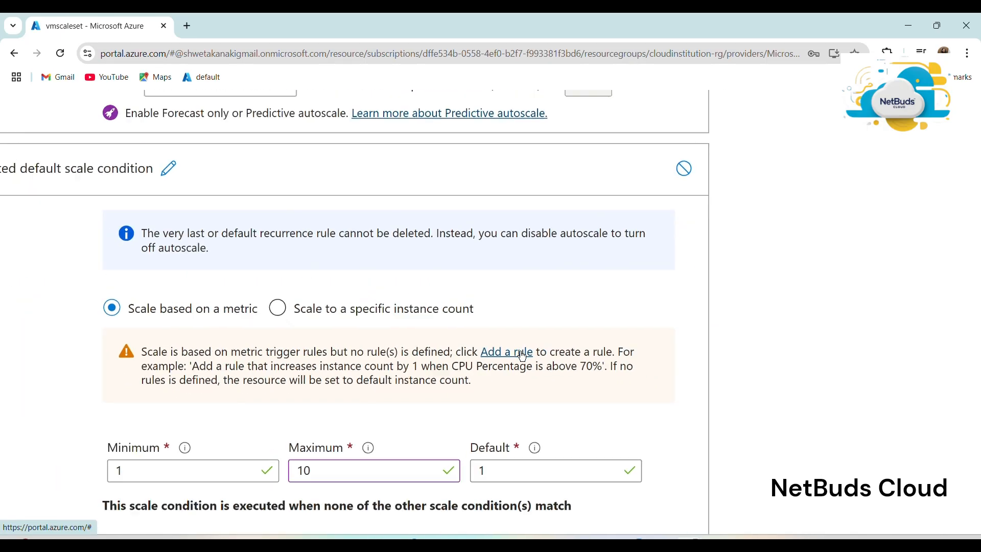
scroll(548, 307, down, 3)
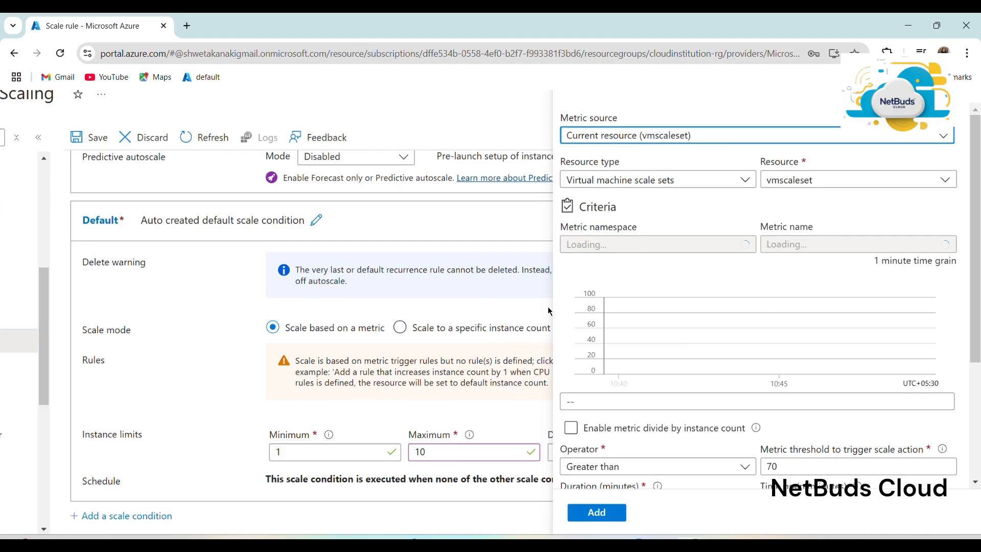
scroll(683, 329, down, 5)
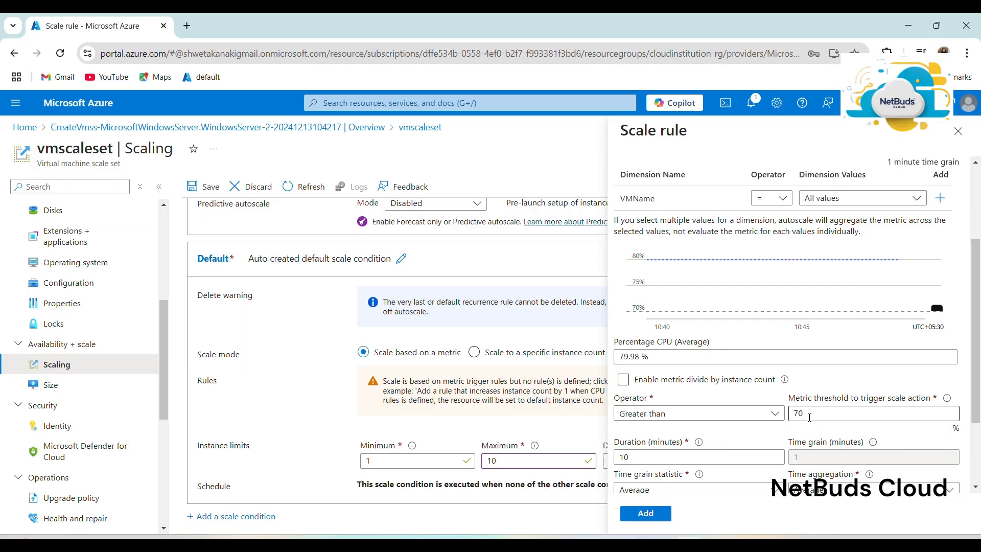
click(809, 417)
key(BackSpace)
key(BackSpace)
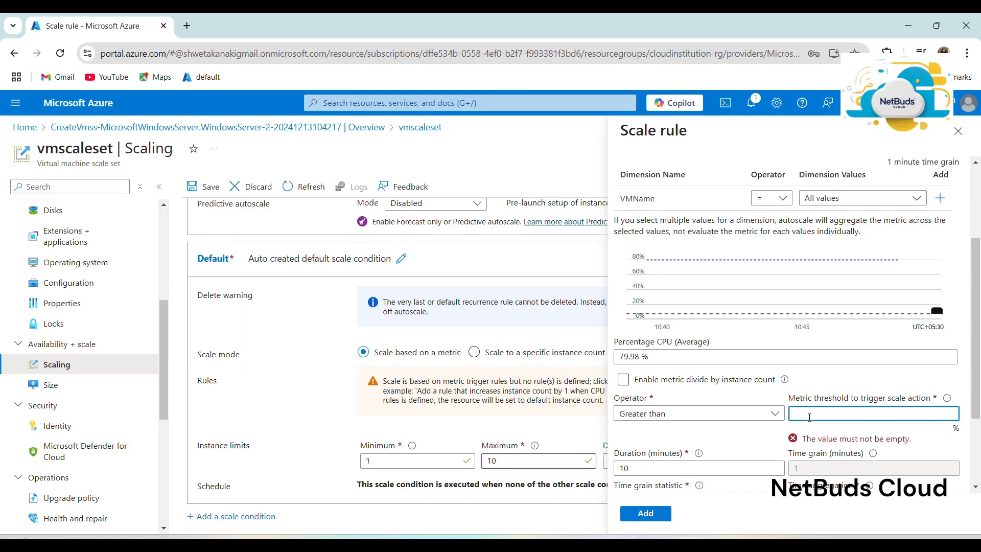
text(5)
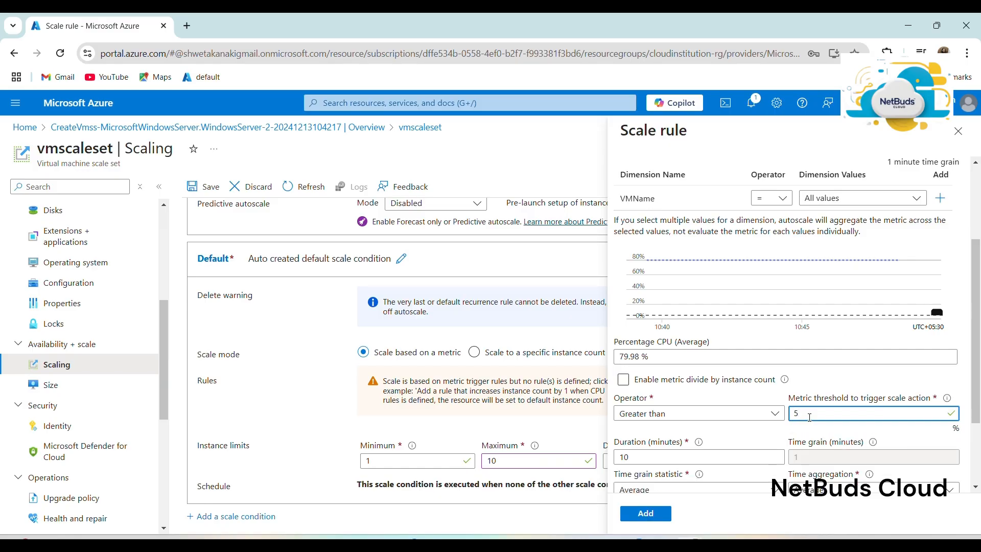
scroll(743, 419, up, 3)
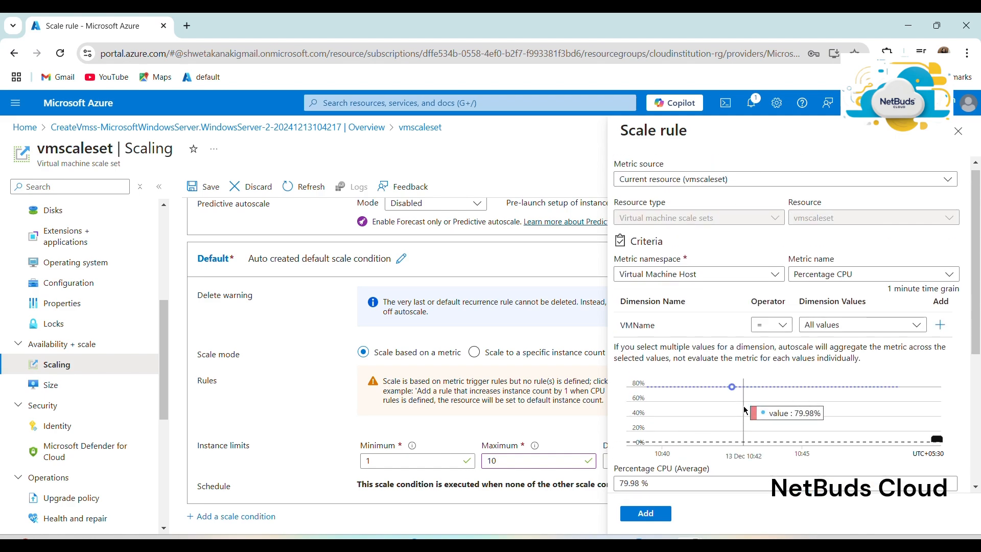
scroll(746, 410, down, 3)
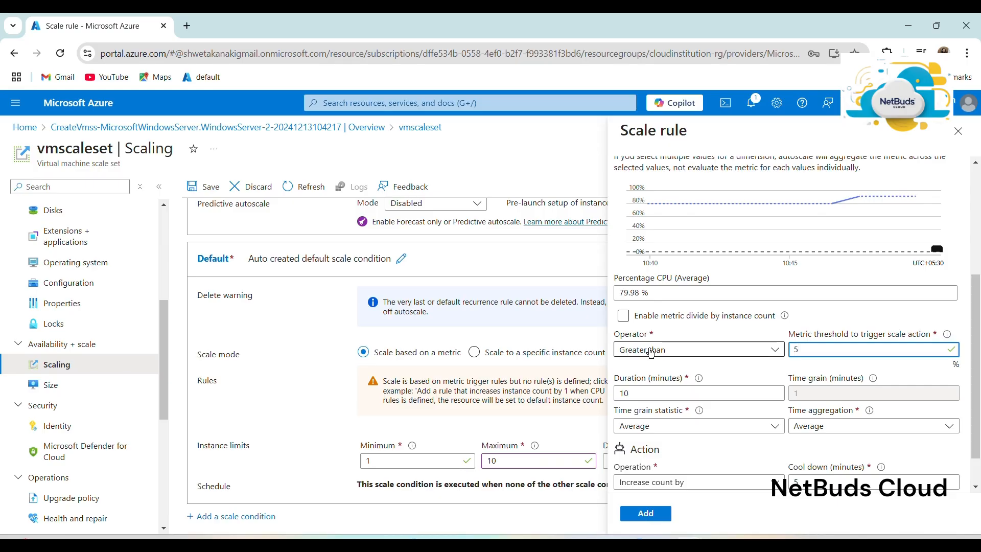
click(652, 352)
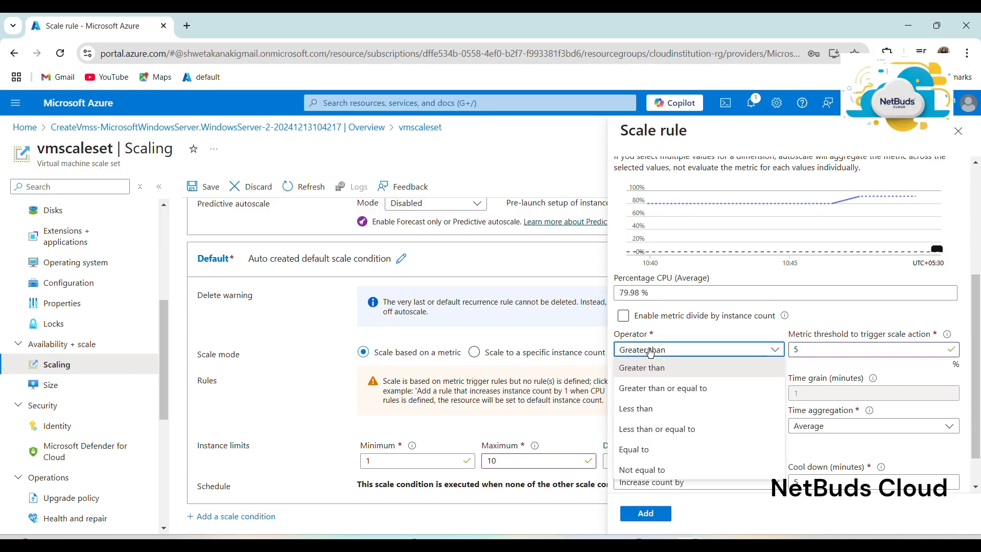
click(761, 316)
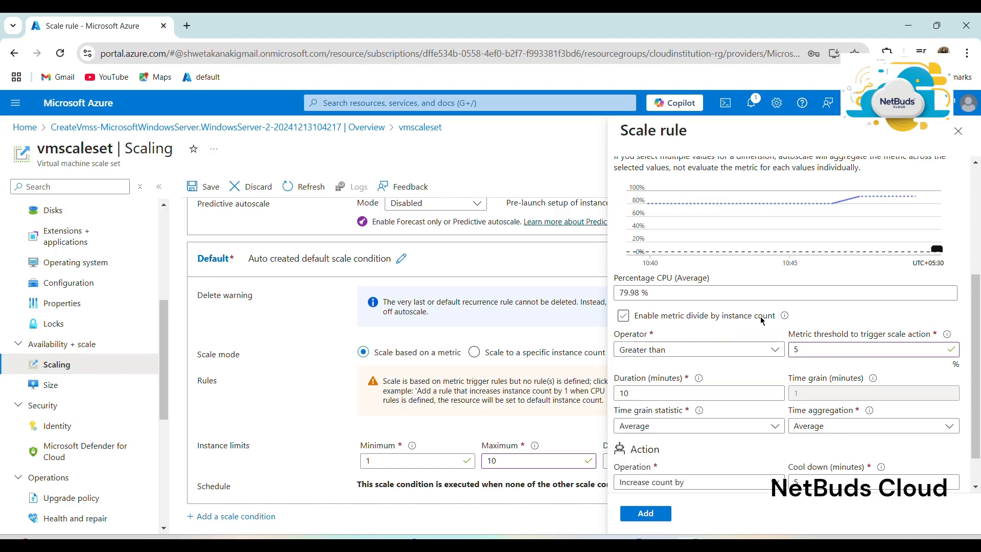
click(762, 317)
click(761, 319)
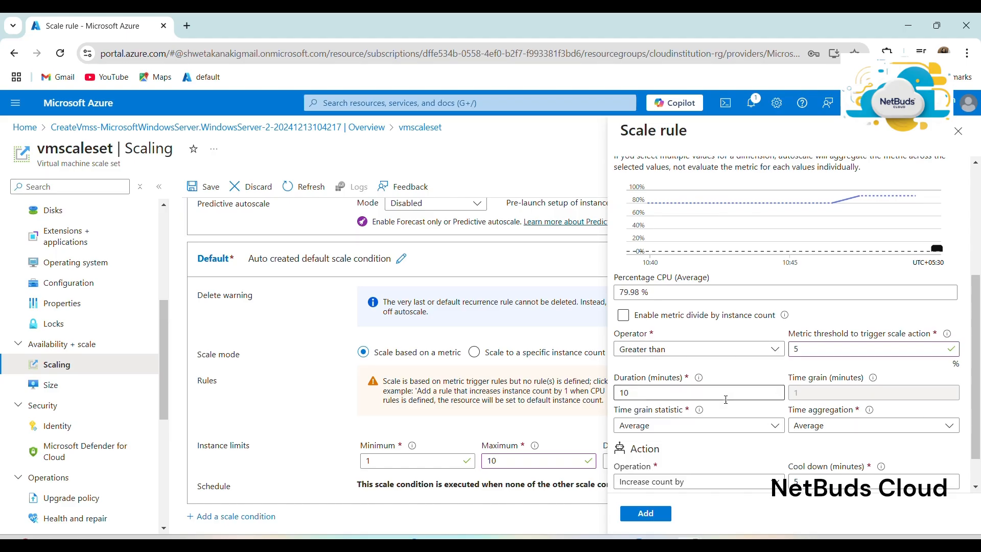
Add the scale-out rule that increases the instance count by 1 when average CPU is greater than 5%
scroll(726, 399, down, 1)
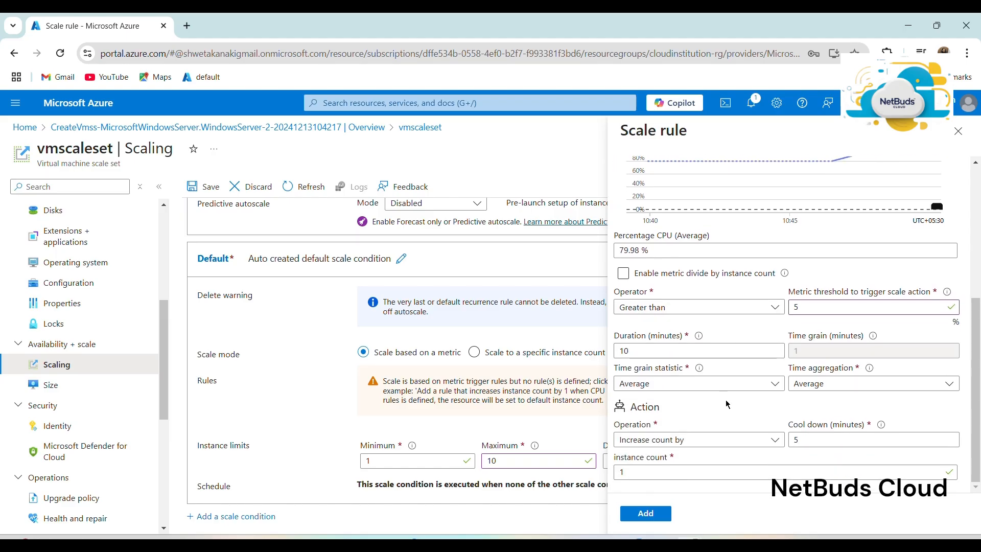
scroll(727, 404, up, 5)
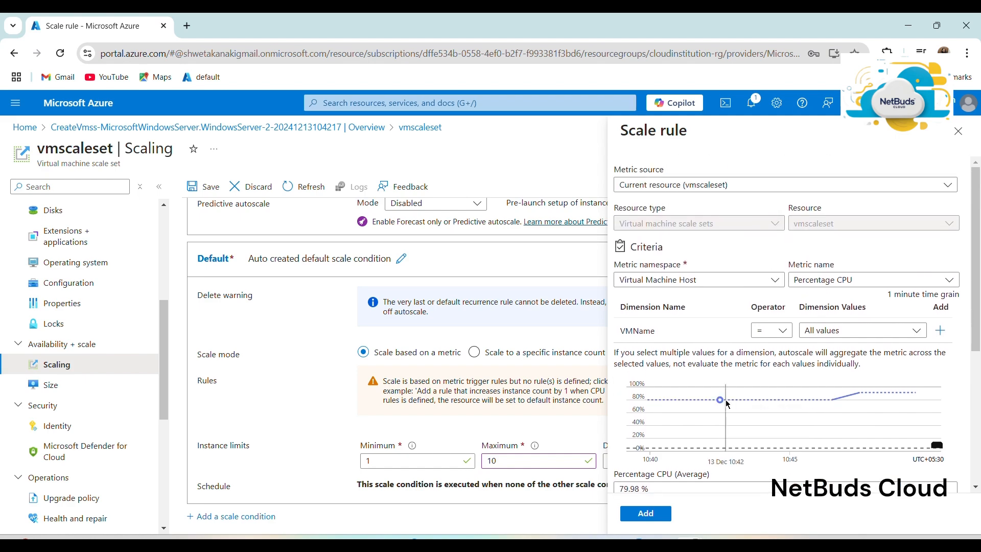
scroll(726, 400, down, 5)
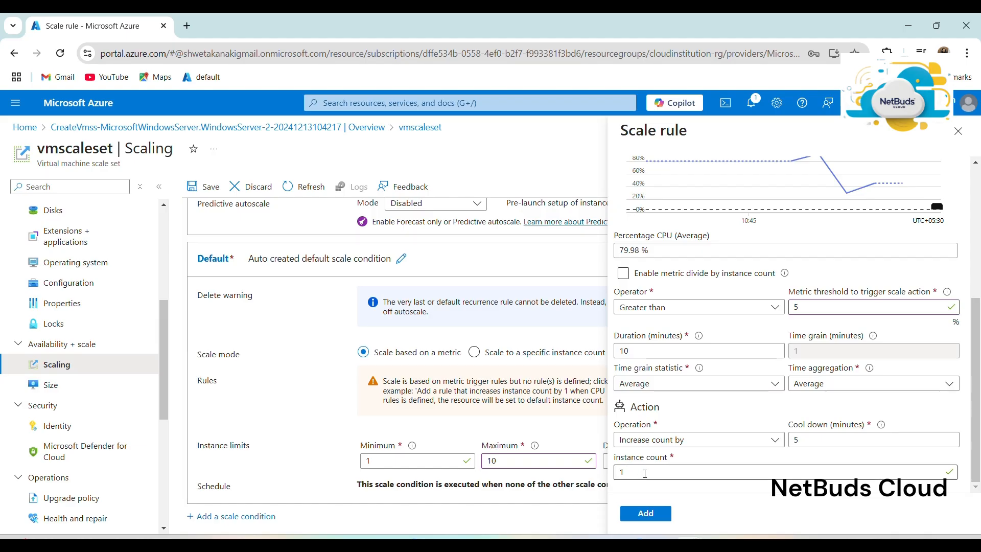
click(645, 473)
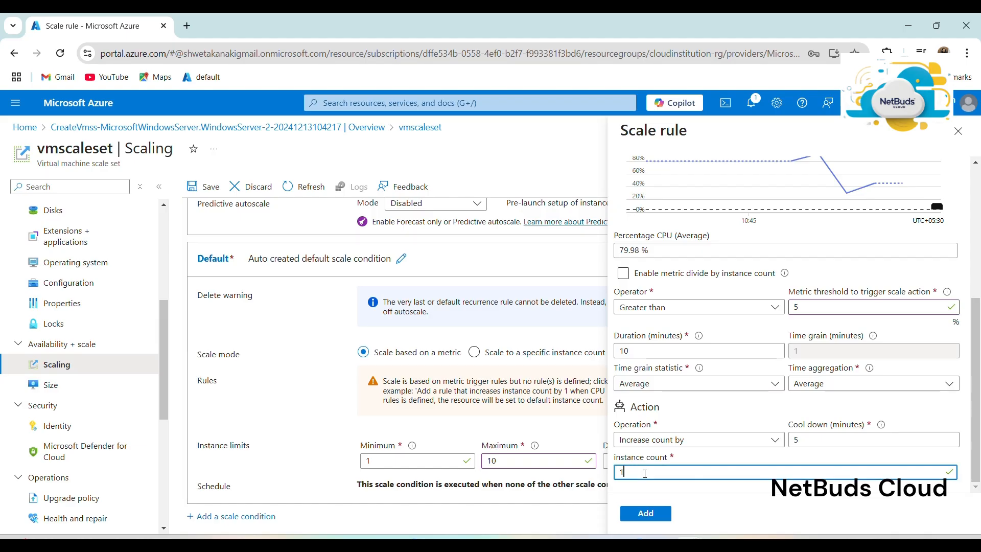
click(651, 513)
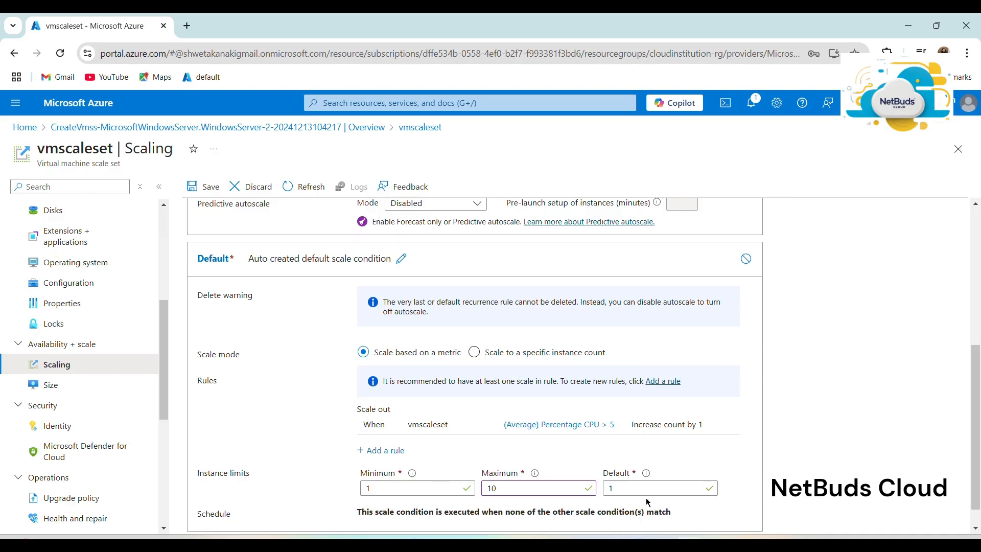
Start another scale rule for the default condition that triggers when Percentage CPU is less than 4
click(380, 451)
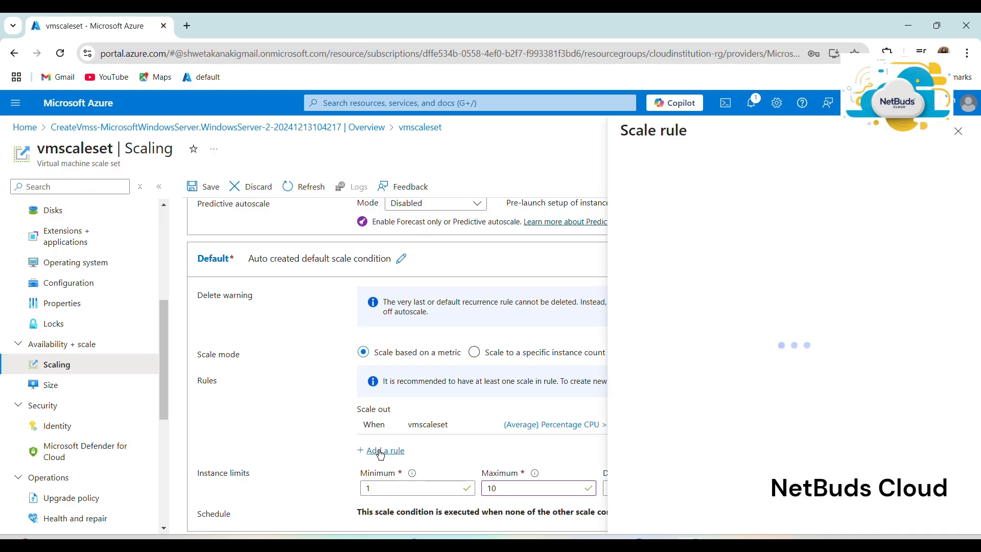
scroll(652, 390, down, 5)
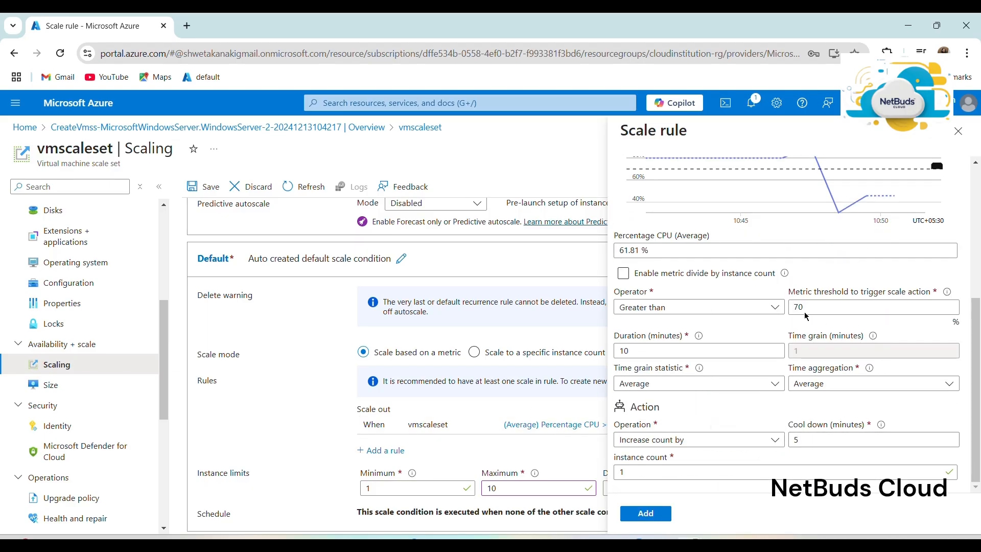
click(826, 308)
key(BackSpace)
key(BackSpace)
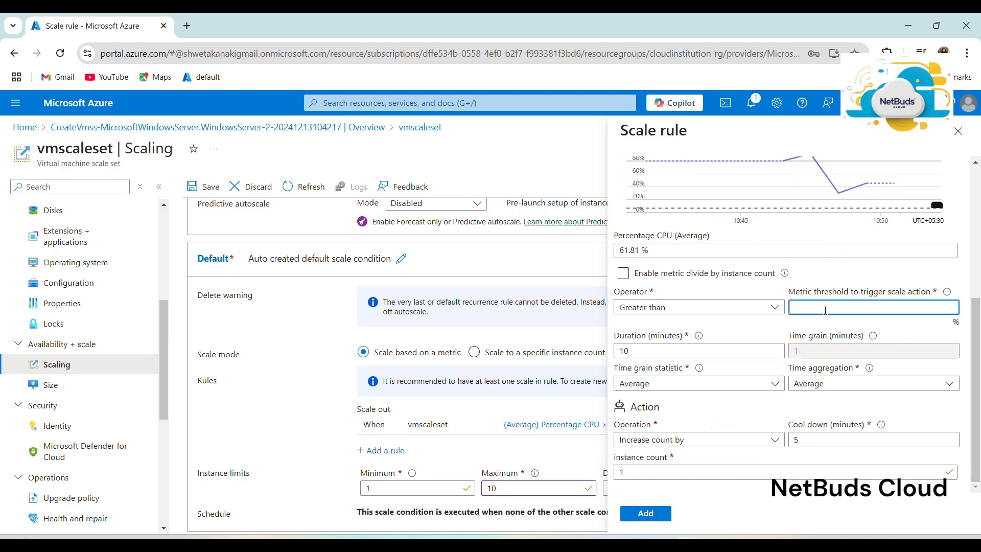
text(4)
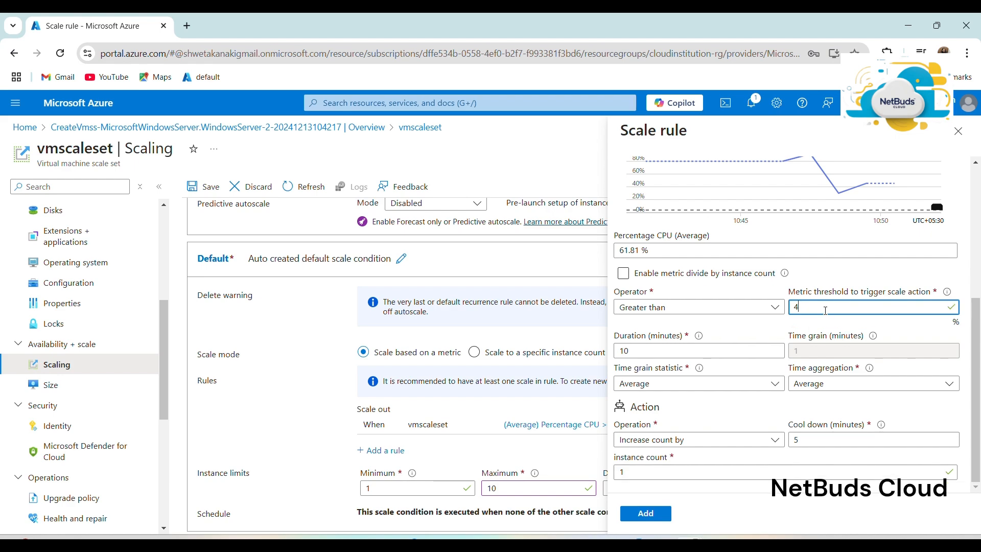
click(629, 314)
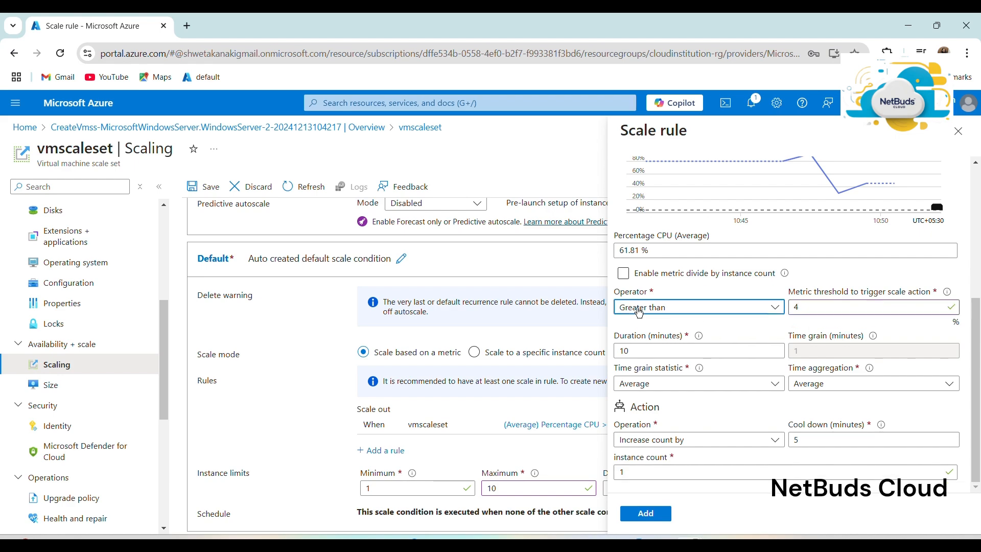
click(640, 366)
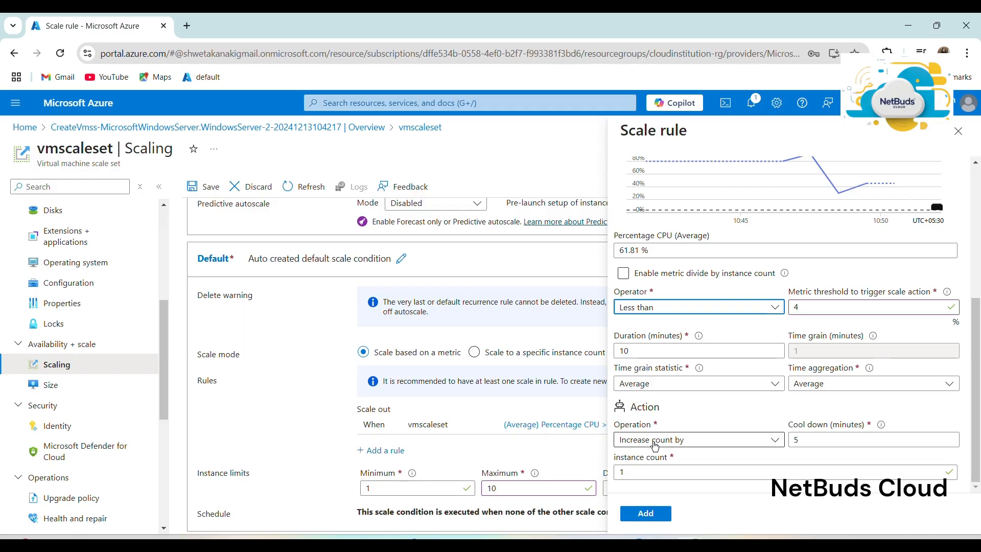
Add the scale-in rule with the operation Decrease count by 1, and save the autoscale configuration
click(635, 446)
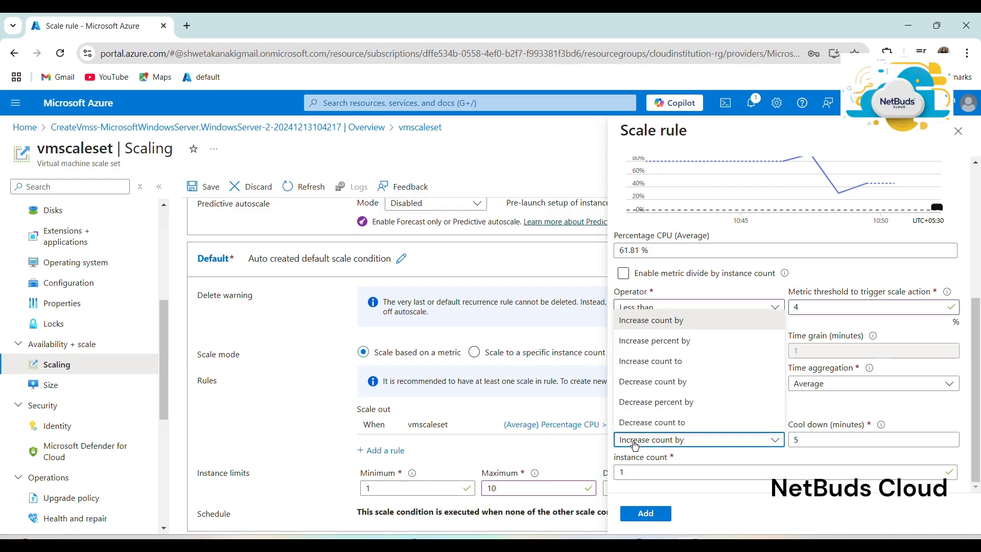
click(659, 383)
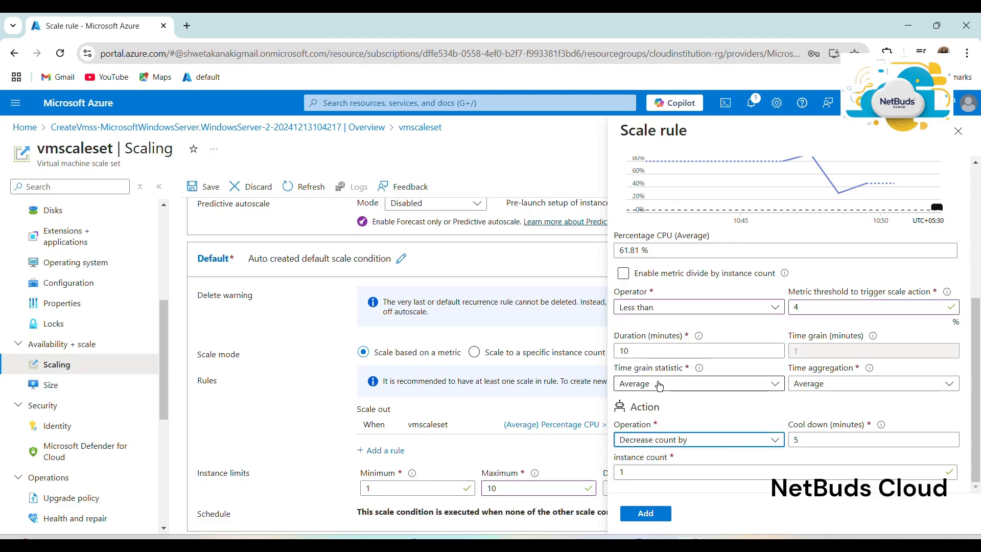
click(645, 514)
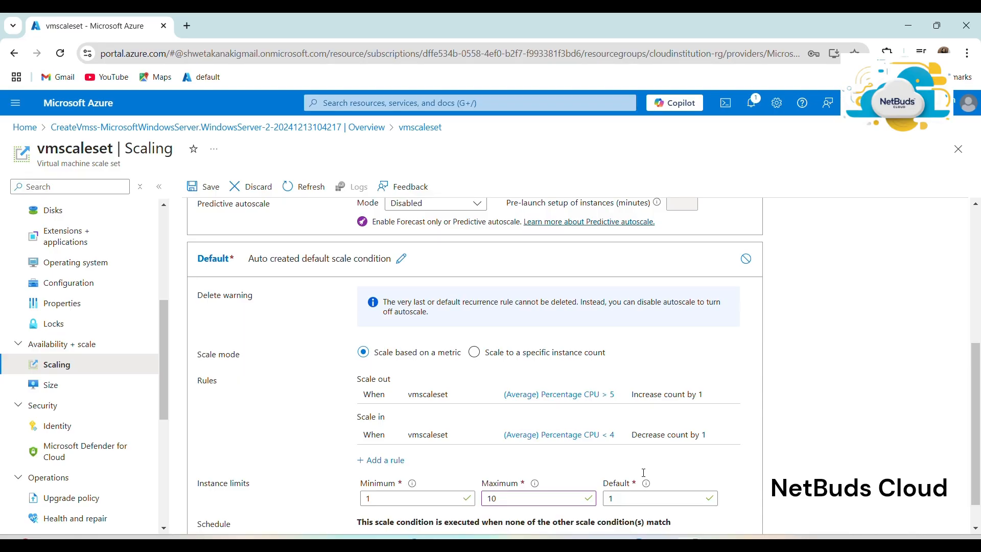
scroll(641, 382, down, 1)
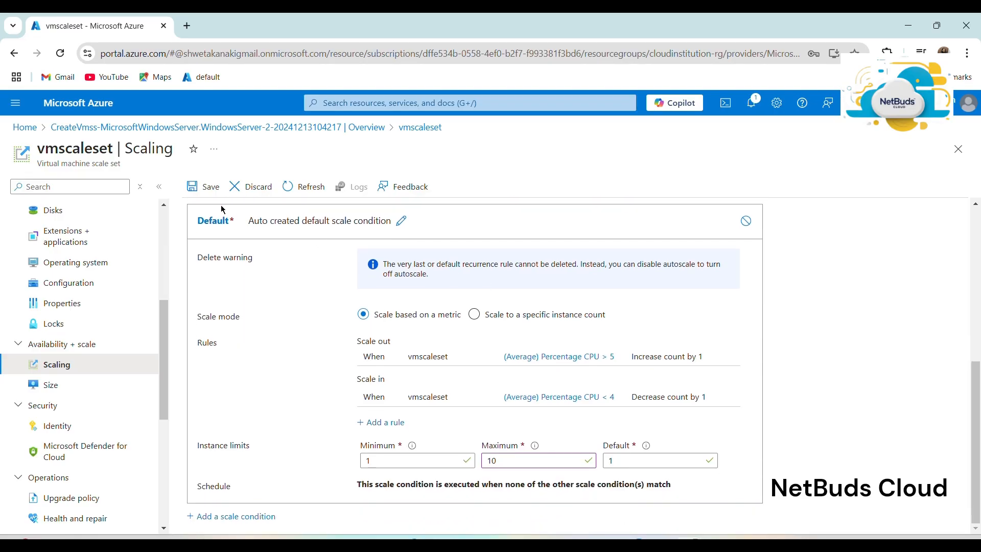
click(205, 189)
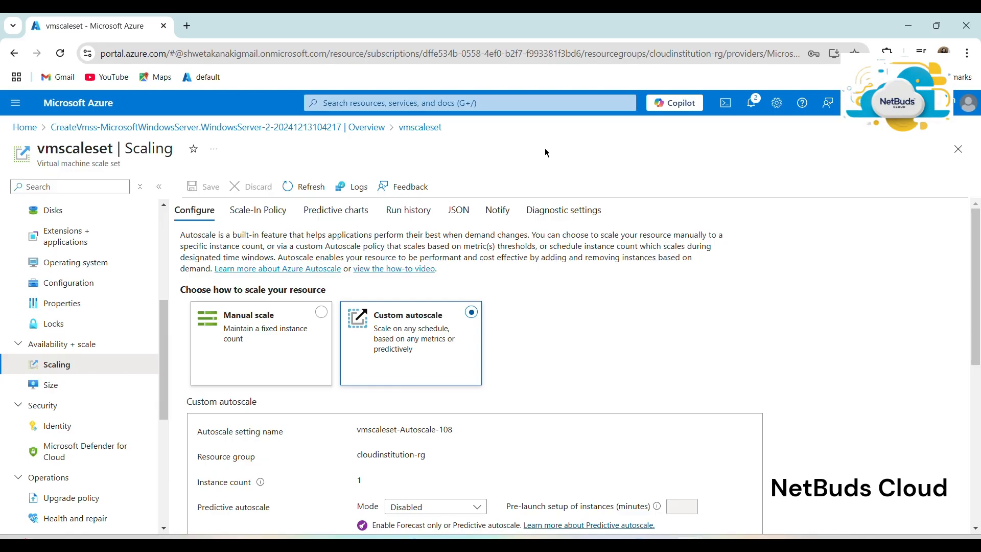
Duplicate the portal tab, check the virtual machines list in it, and return to the portal home page
right_click(95, 24)
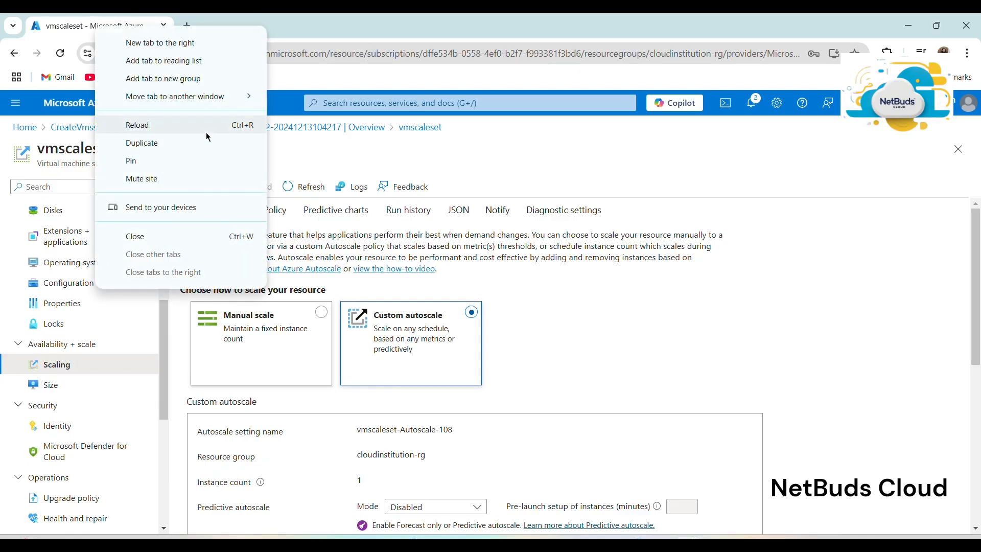
click(205, 143)
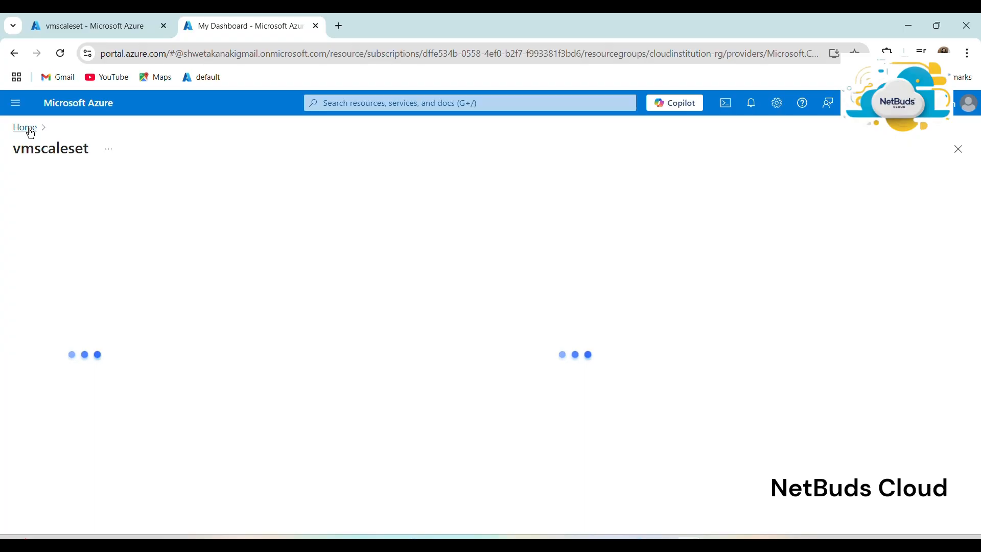
click(30, 130)
click(386, 184)
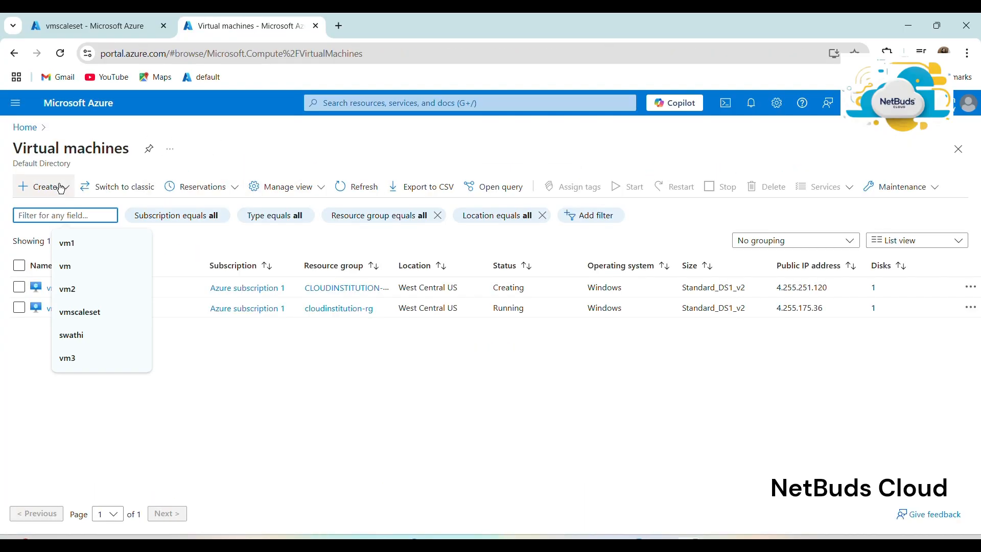
click(21, 447)
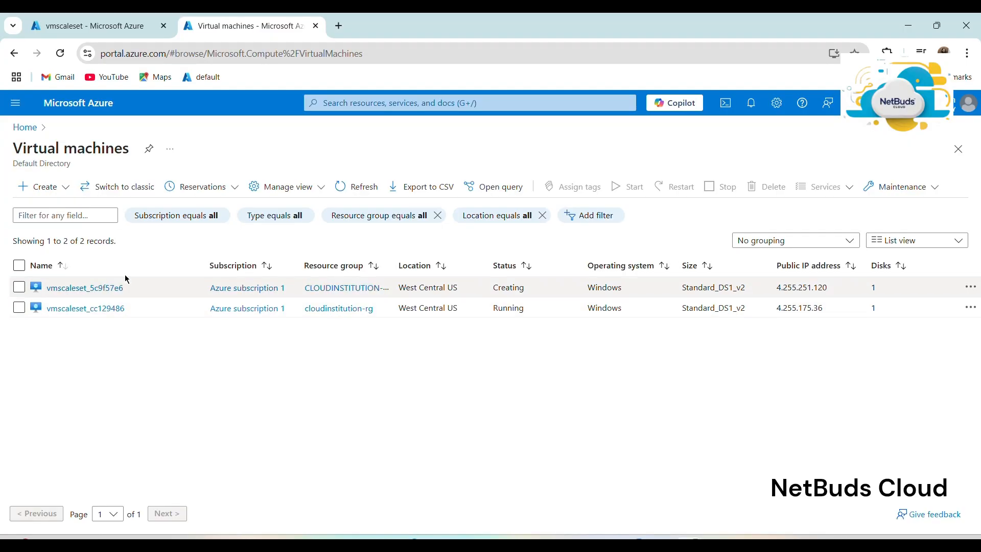
click(36, 132)
Back in the vmscaleset tab, open the scale set's instances and check their status
click(89, 26)
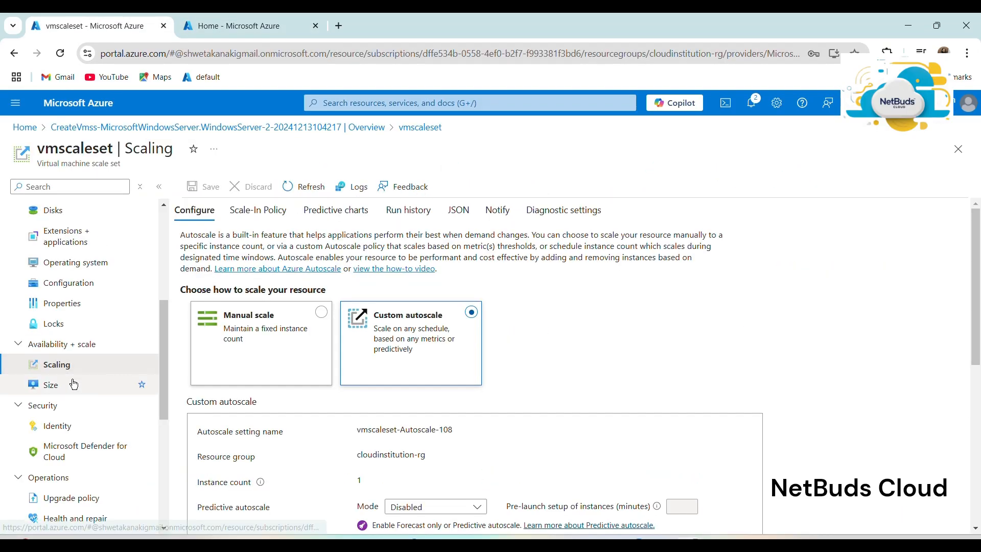
scroll(456, 461, down, 6)
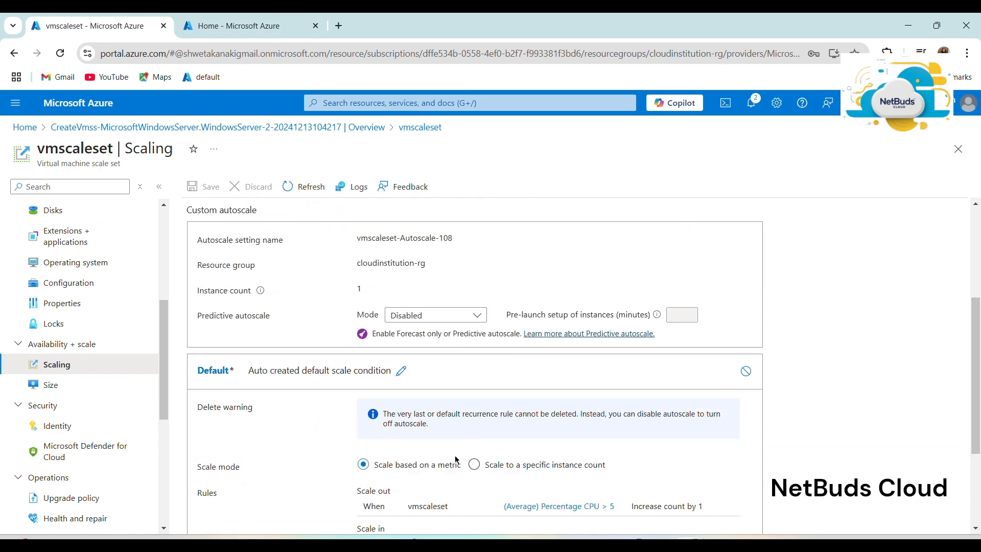
scroll(455, 454, up, 6)
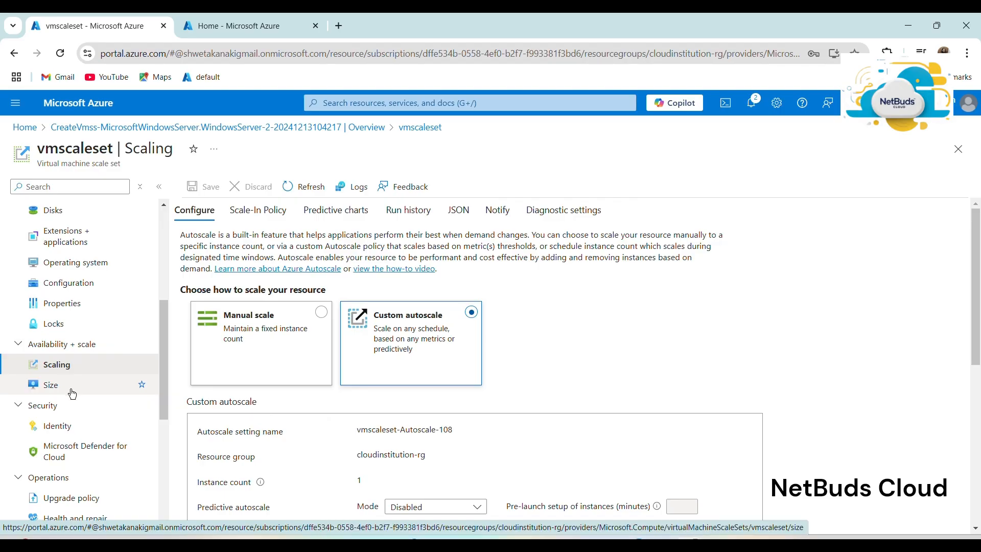
scroll(73, 390, up, 5)
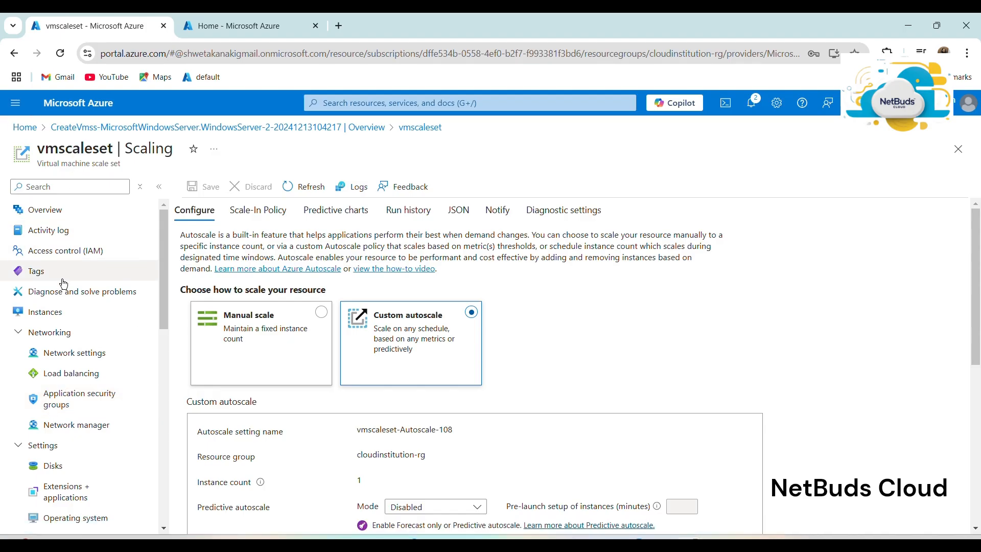
click(47, 321)
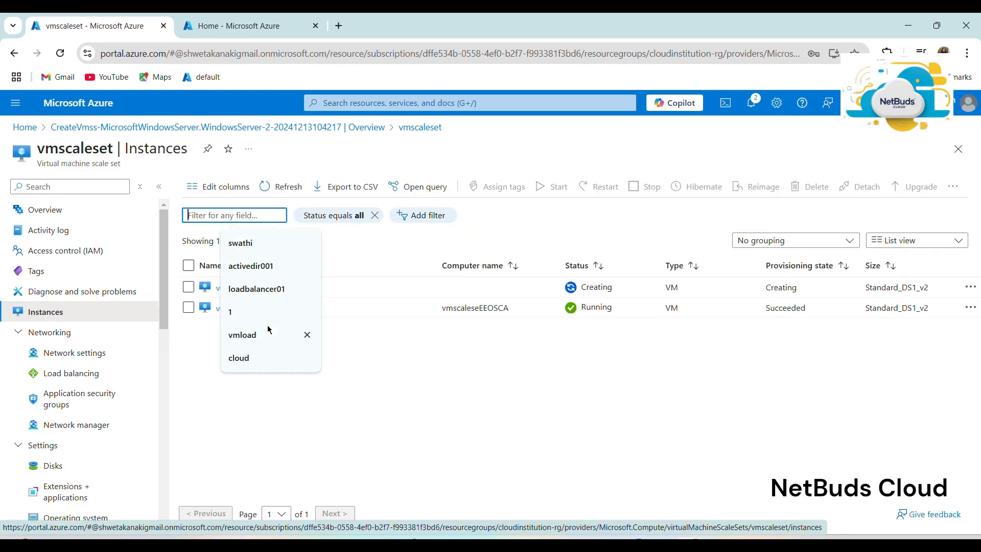
click(505, 359)
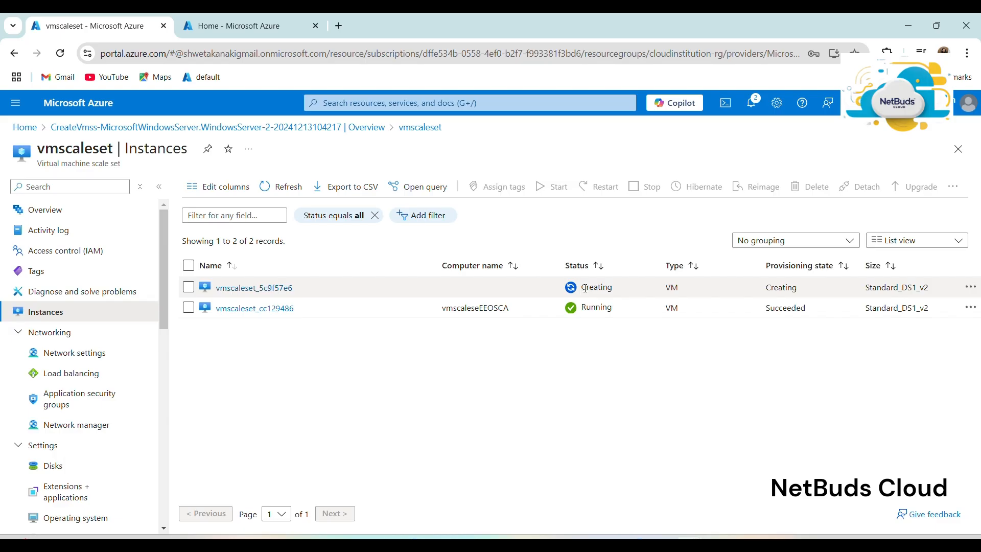
In the duplicated portal tab, start creating a new Azure virtual machine from the virtual machines list
click(223, 26)
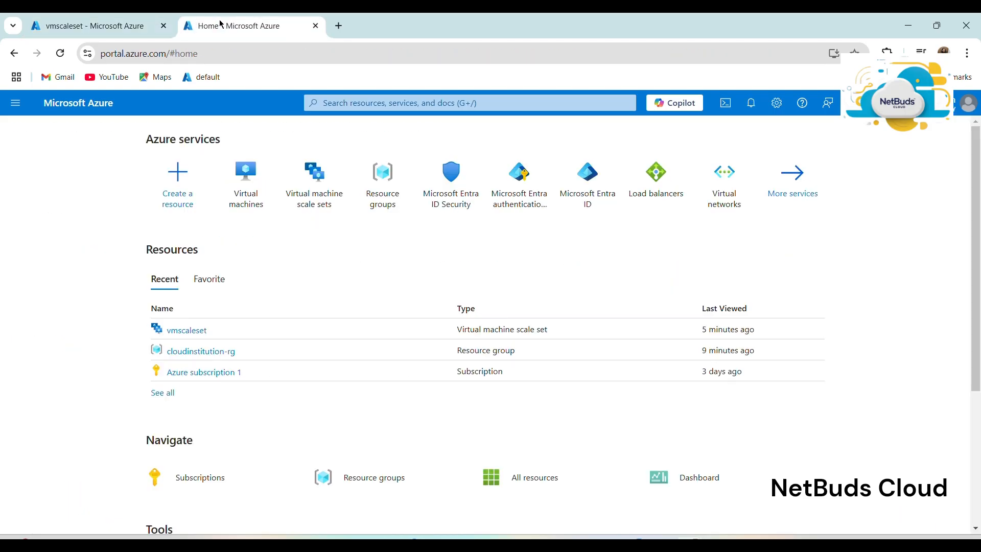
click(246, 194)
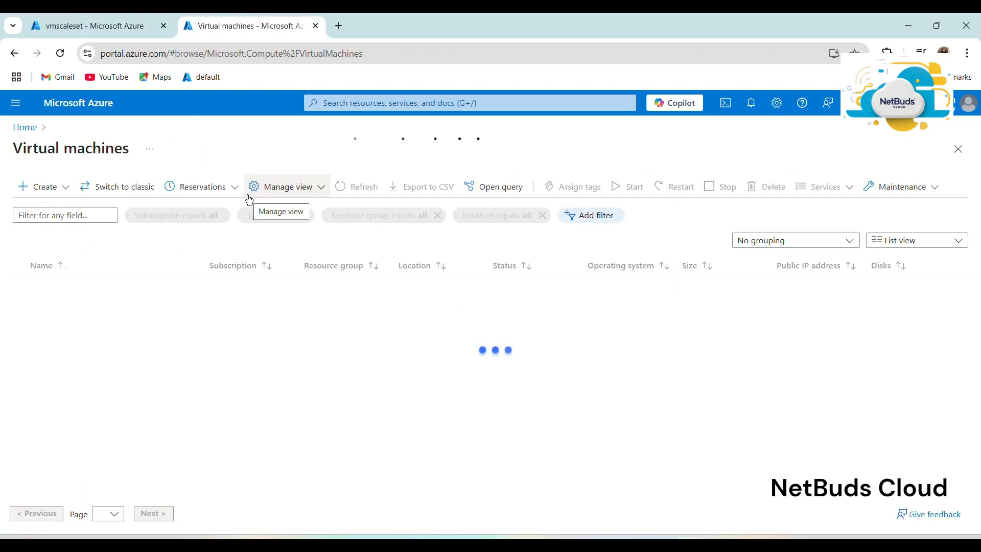
click(42, 185)
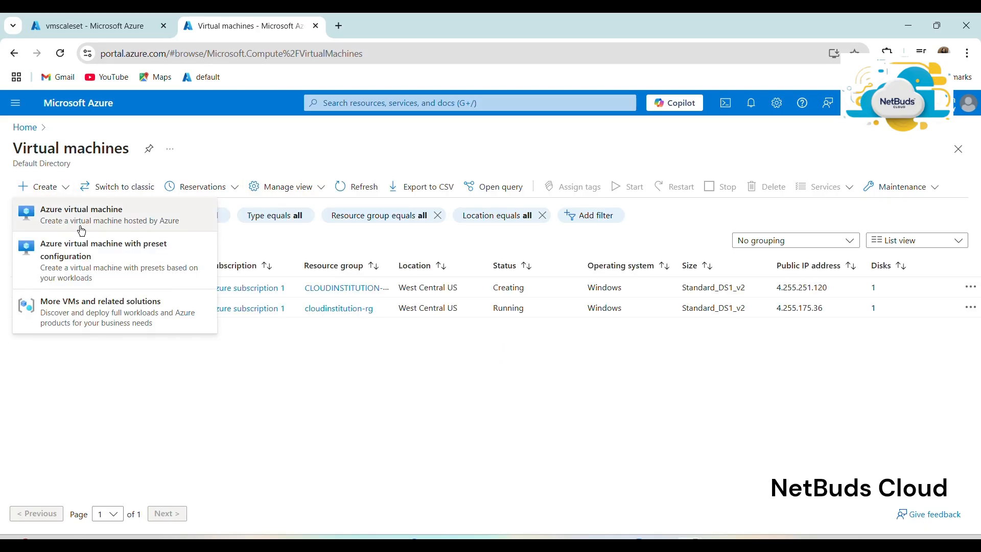
click(82, 230)
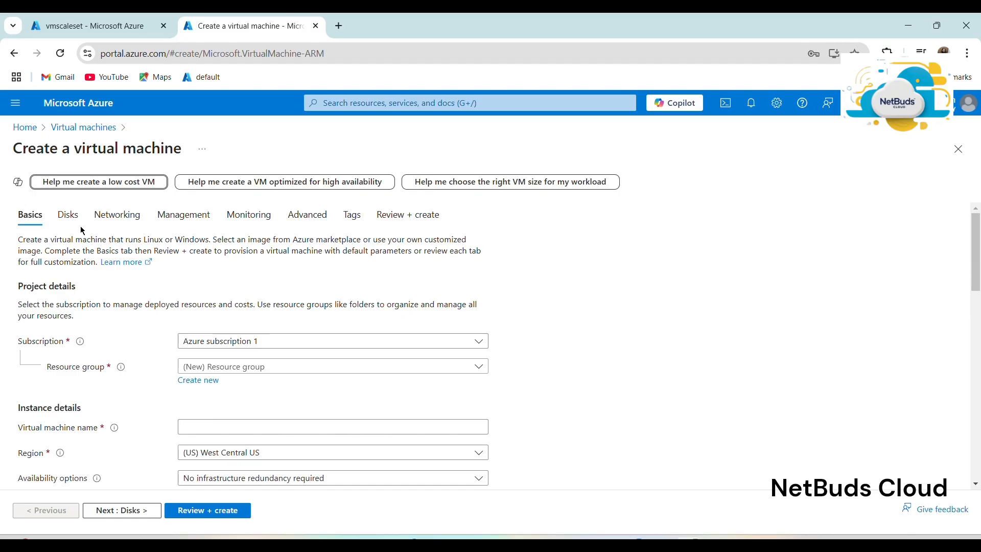
Assign the new virtual machine to the resource group cloudinstitution-rg and name it vm1
click(194, 365)
click(207, 410)
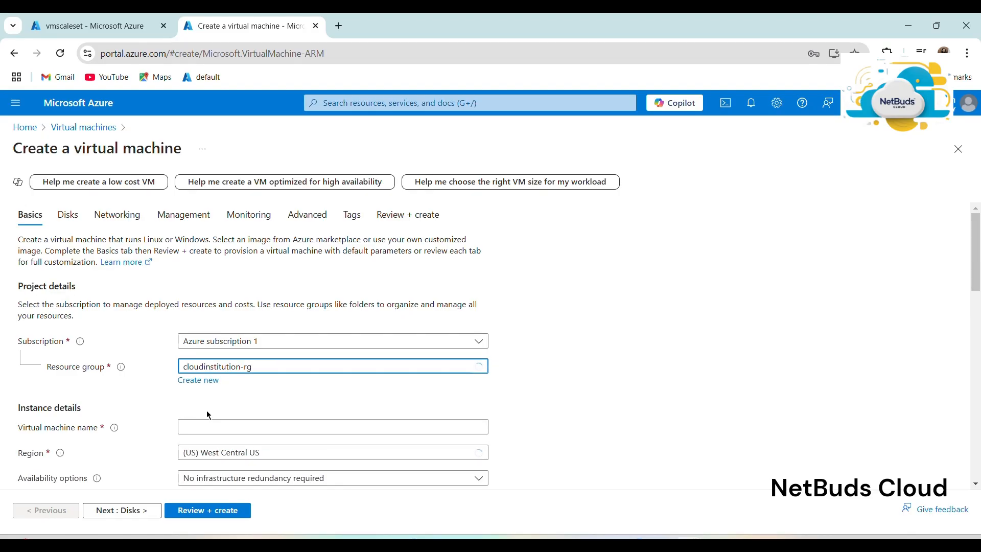
scroll(208, 415, down, 1)
click(222, 363)
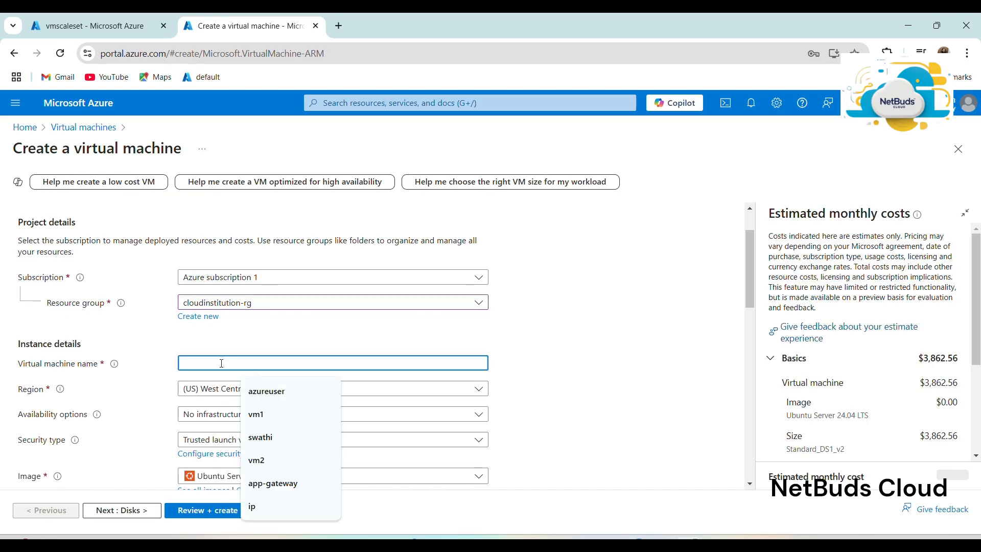
text(vm1)
scroll(225, 362, down, 1)
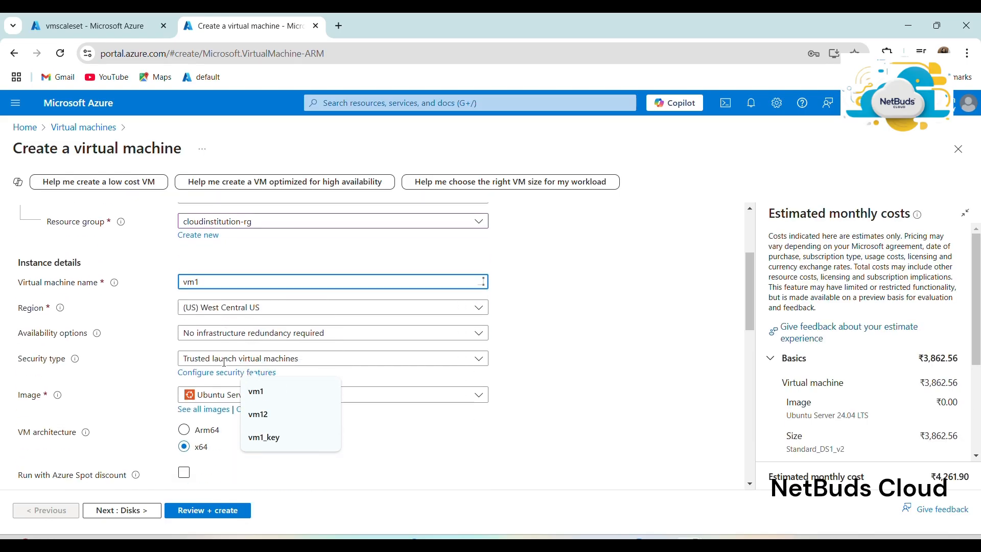
Choose the image Windows Server 2022 Datacenter: Azure Edition Hotpatch - x64 Gen2 for vm1 and go to the administrator username
scroll(225, 362, down, 2)
scroll(225, 255, up, 1)
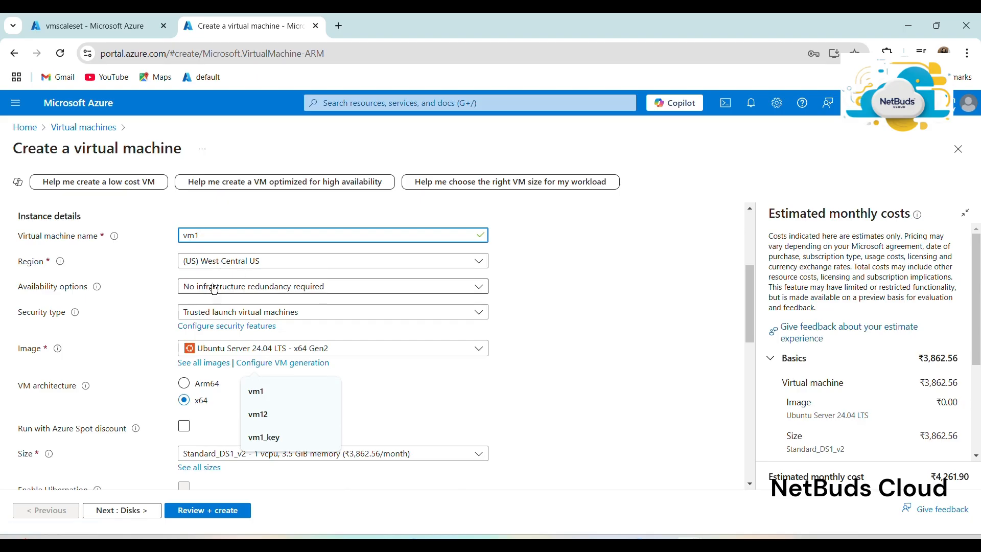
click(248, 349)
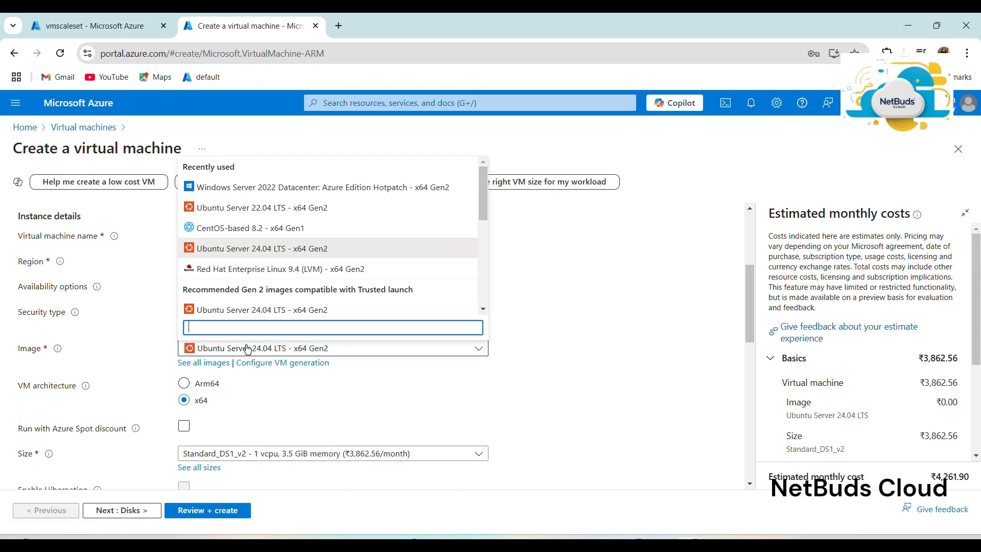
click(282, 193)
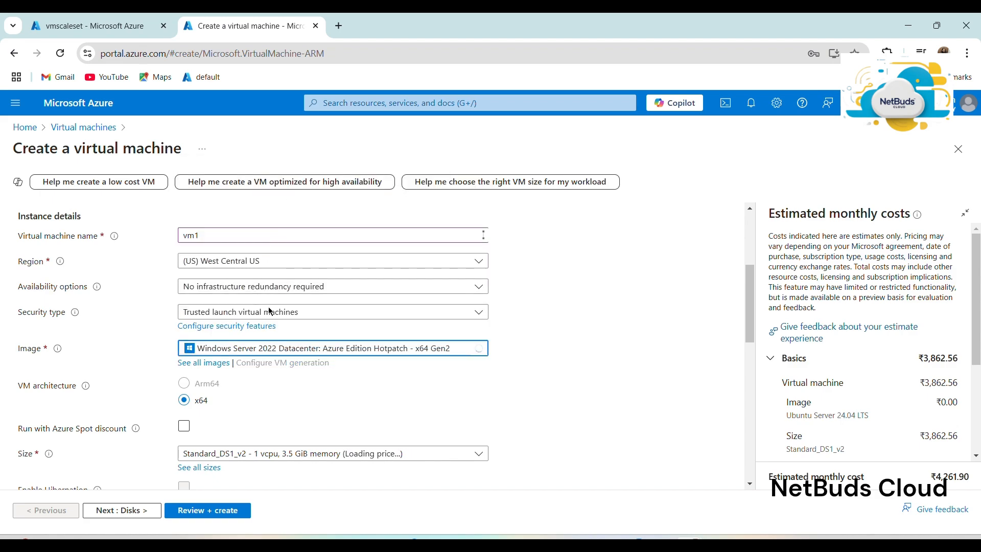
scroll(279, 333, down, 1)
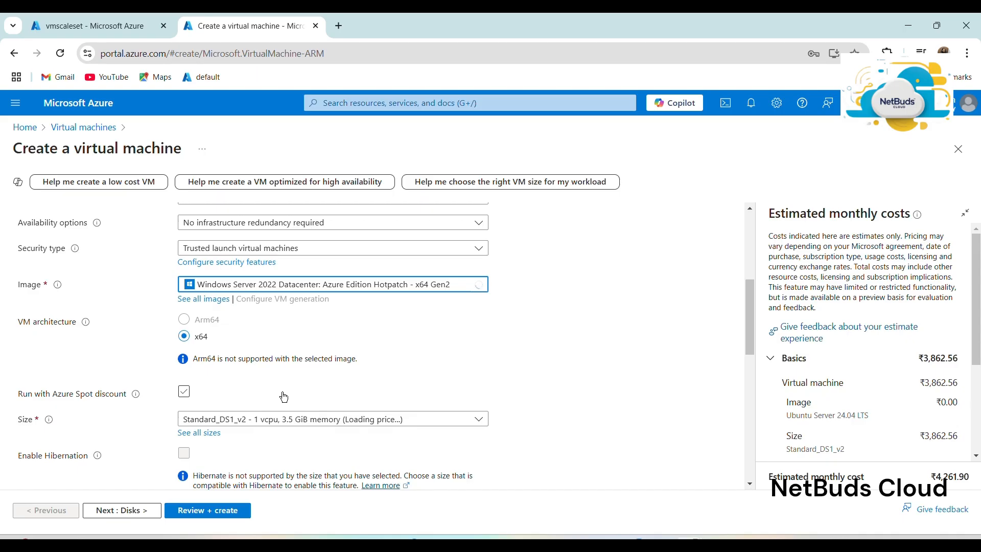
scroll(285, 397, down, 2)
scroll(285, 397, down, 1)
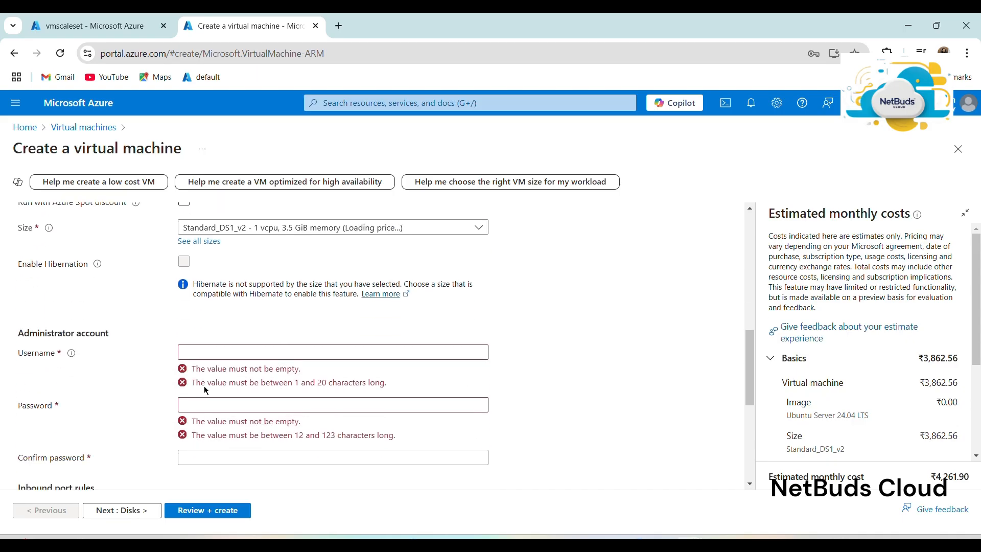
click(230, 352)
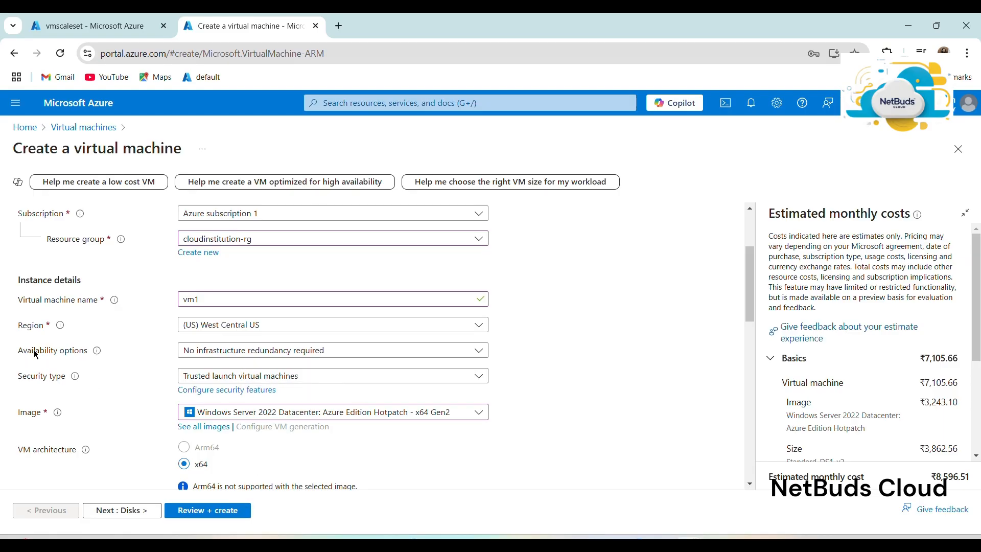
Set vm1's availability option to Virtual machine scale set and assign it to the scale set vmscaleset
click(194, 350)
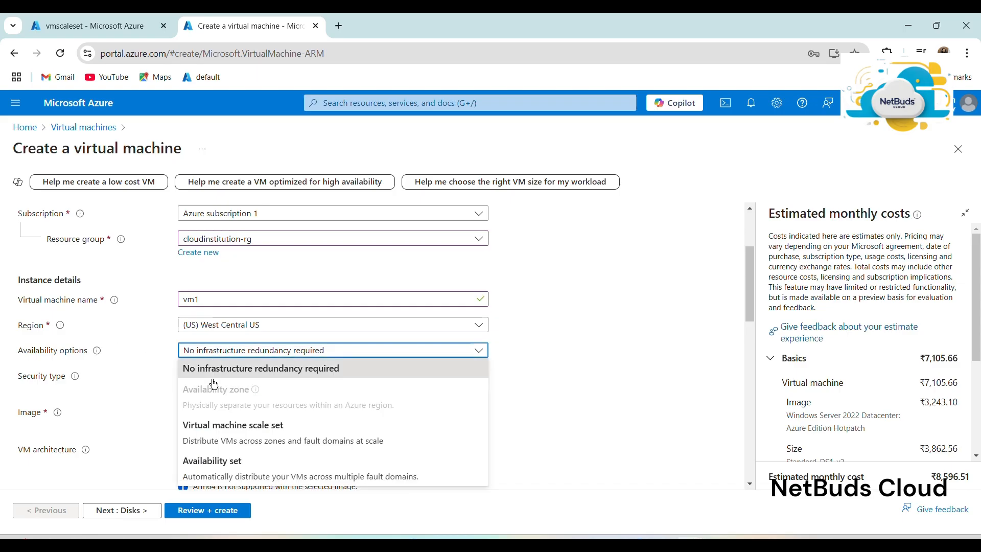
click(226, 428)
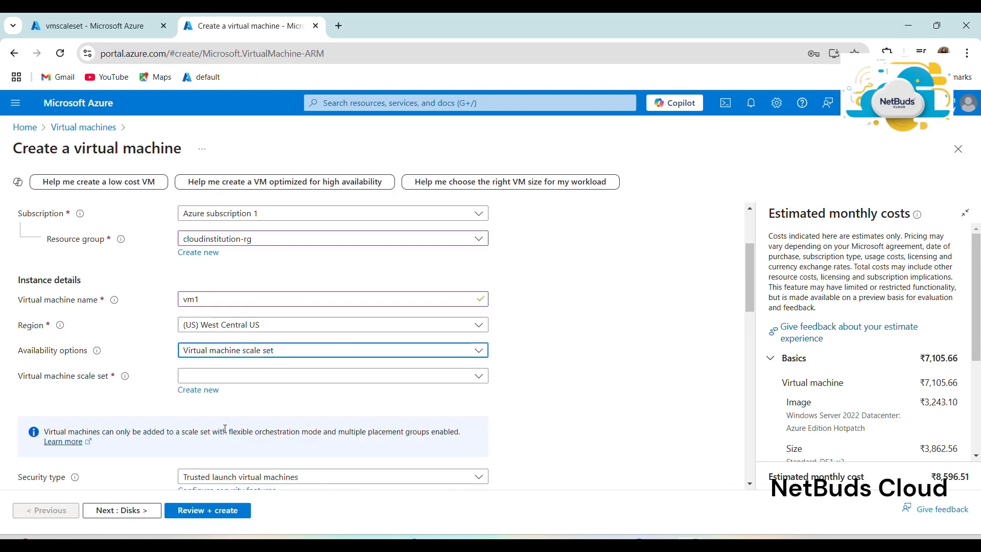
click(226, 382)
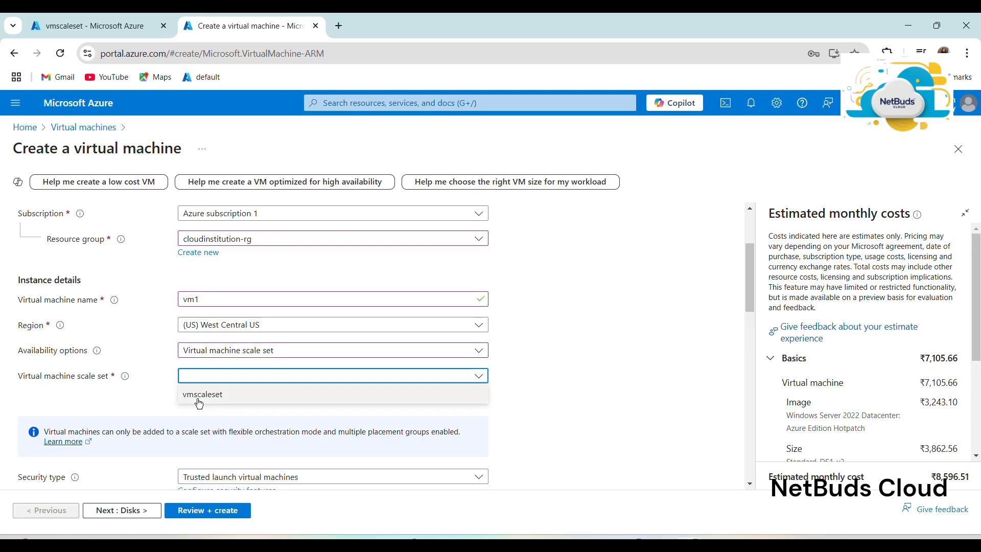
click(199, 395)
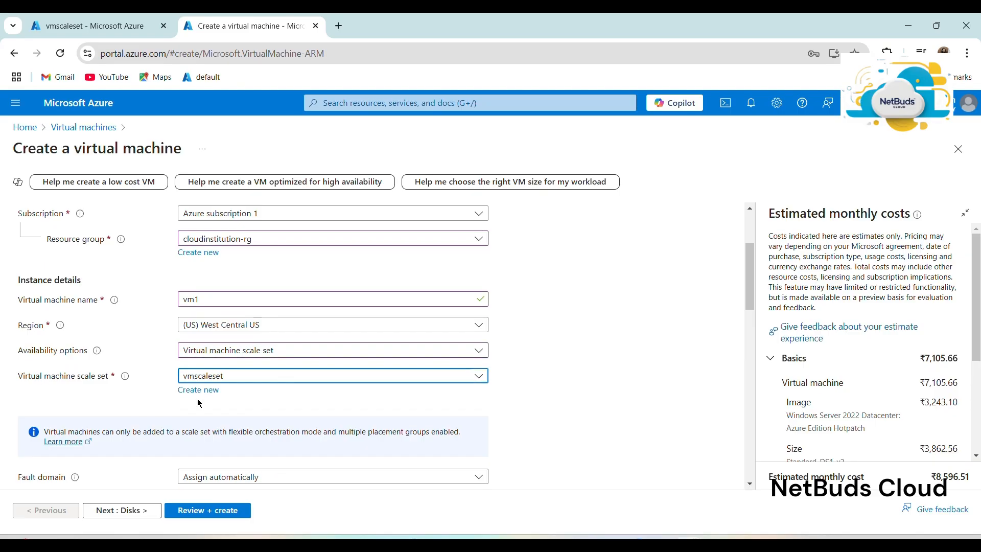
Fill in vm1's administrator account with the saved cloudinstitution credentials and enter the account password again as confirmation
scroll(200, 403, down, 9)
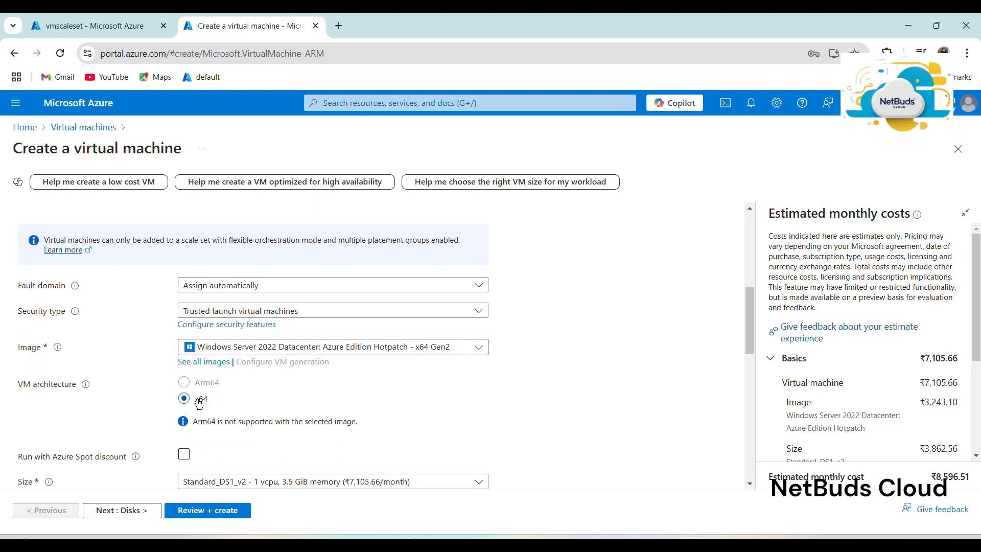
click(213, 351)
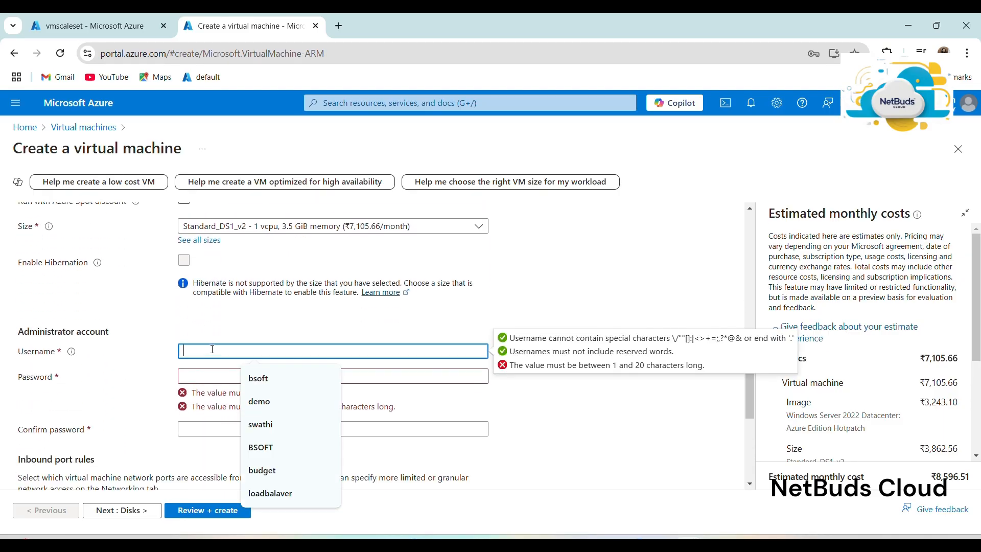
click(218, 378)
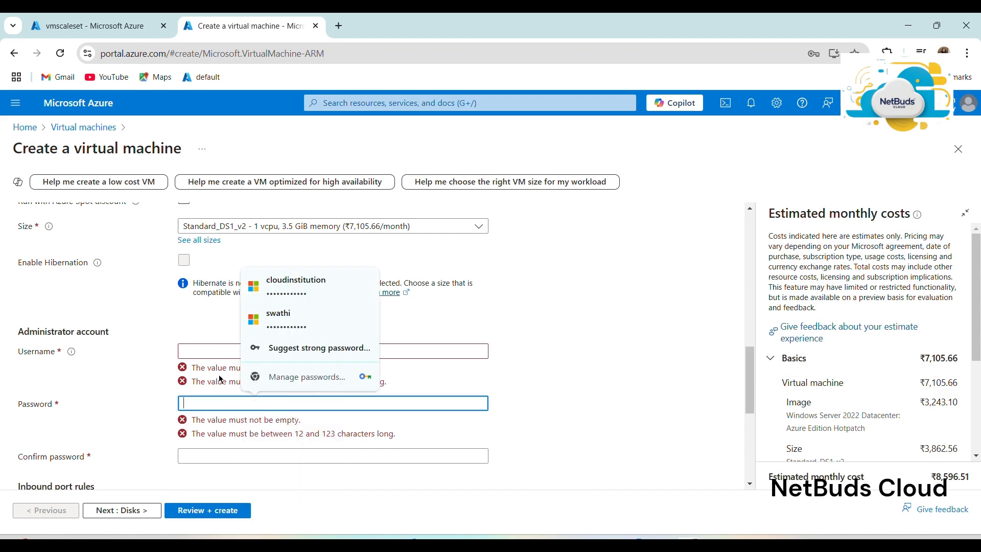
click(290, 301)
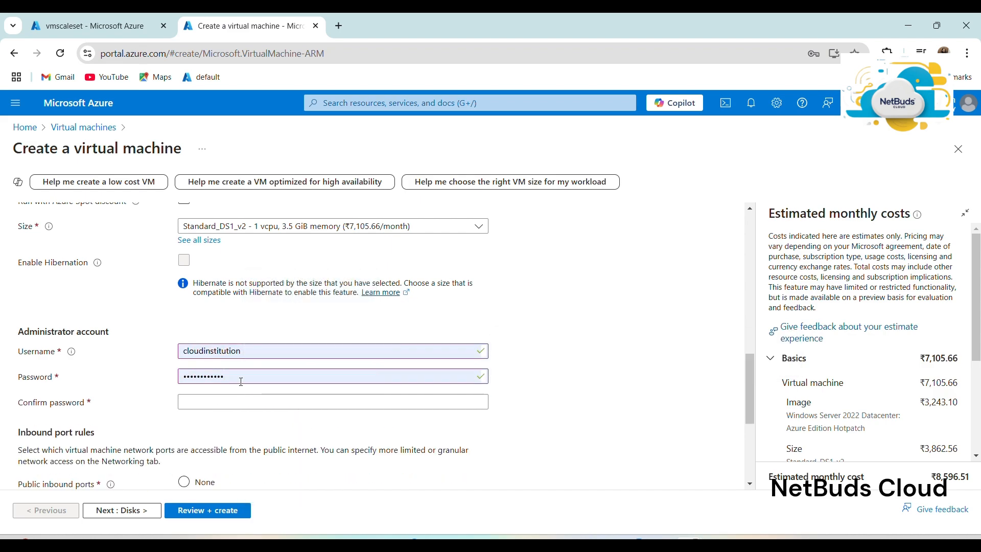
click(235, 404)
text(•••••••)
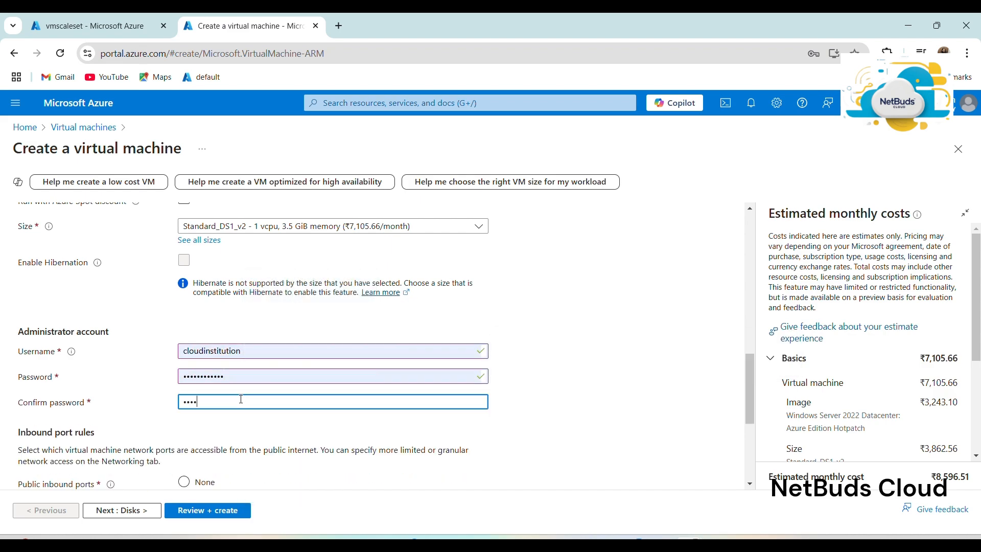
text(•••••)
Allow HTTP (80) as a public inbound port for vm1 in addition to RDP (3389)
scroll(247, 391, down, 5)
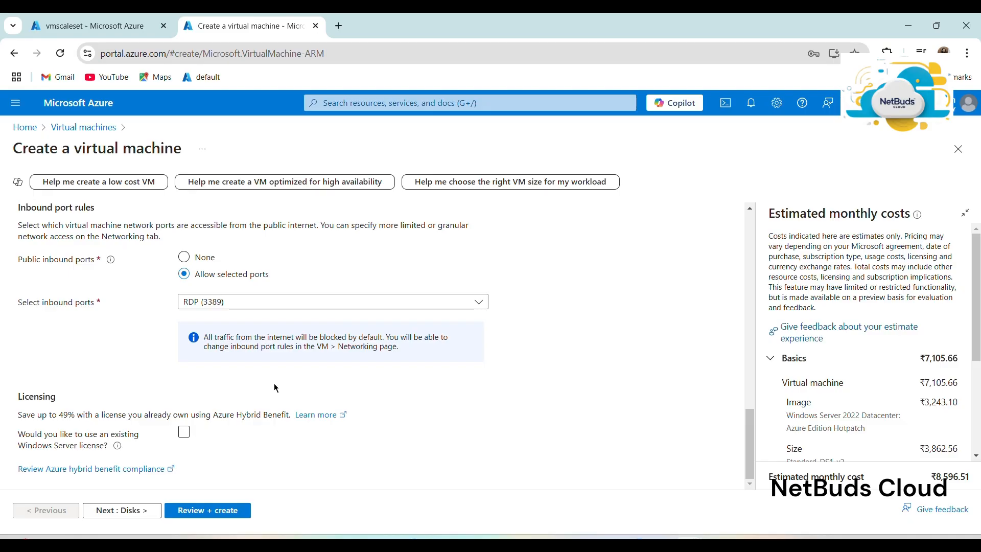
scroll(276, 388, up, 1)
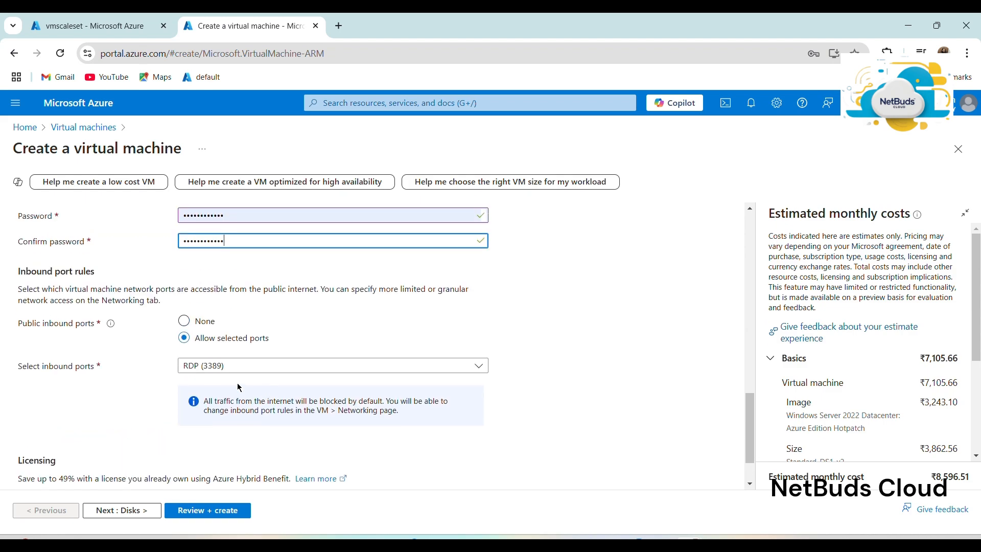
click(213, 367)
click(188, 388)
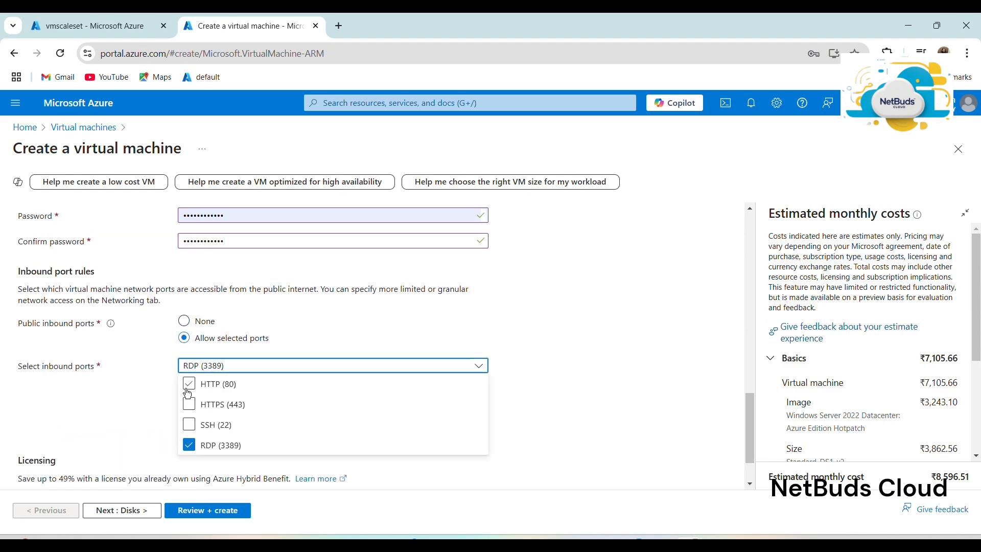
click(154, 433)
Apply an existing Windows Server license to vm1, confirm its eligibility, and review and create the virtual machine
scroll(156, 436, down, 1)
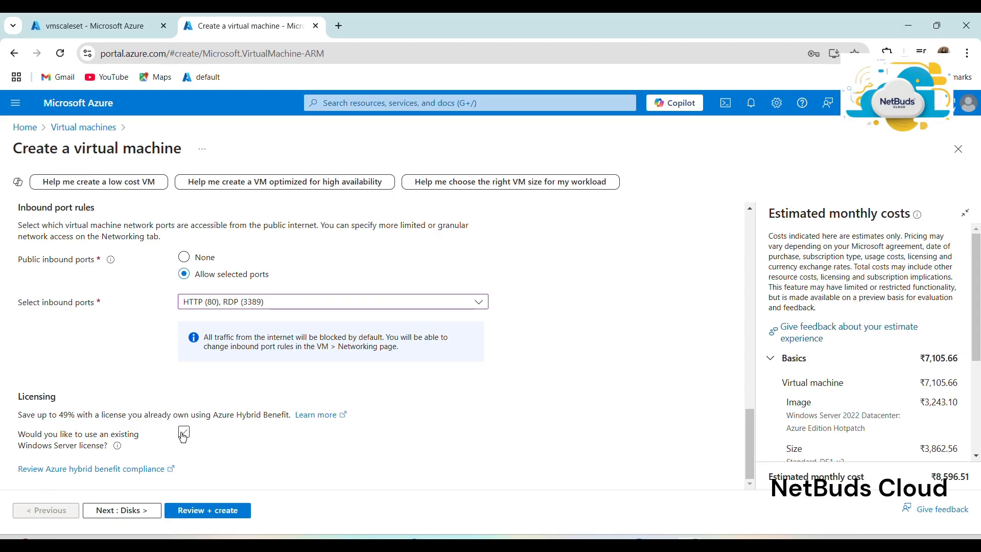
click(184, 432)
click(24, 470)
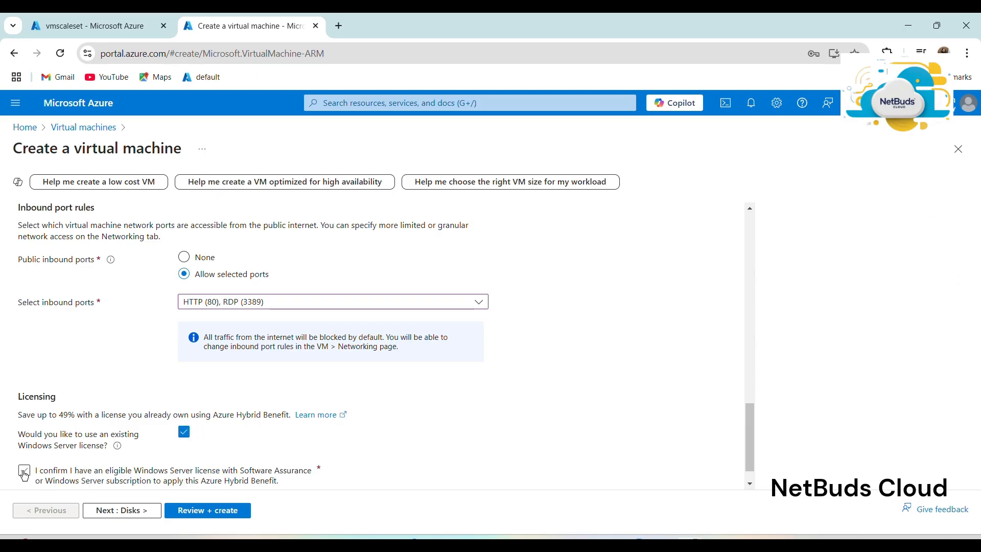
click(214, 511)
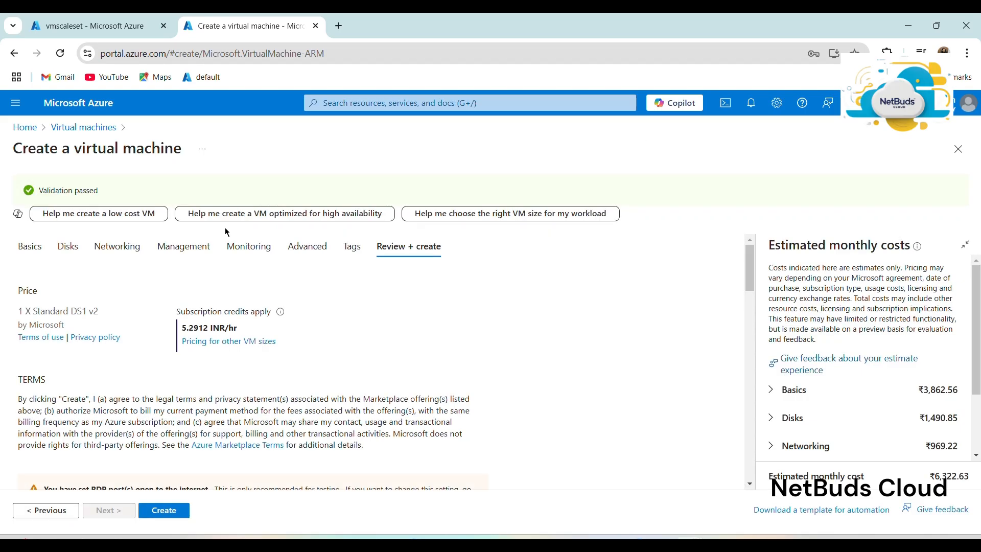
click(166, 510)
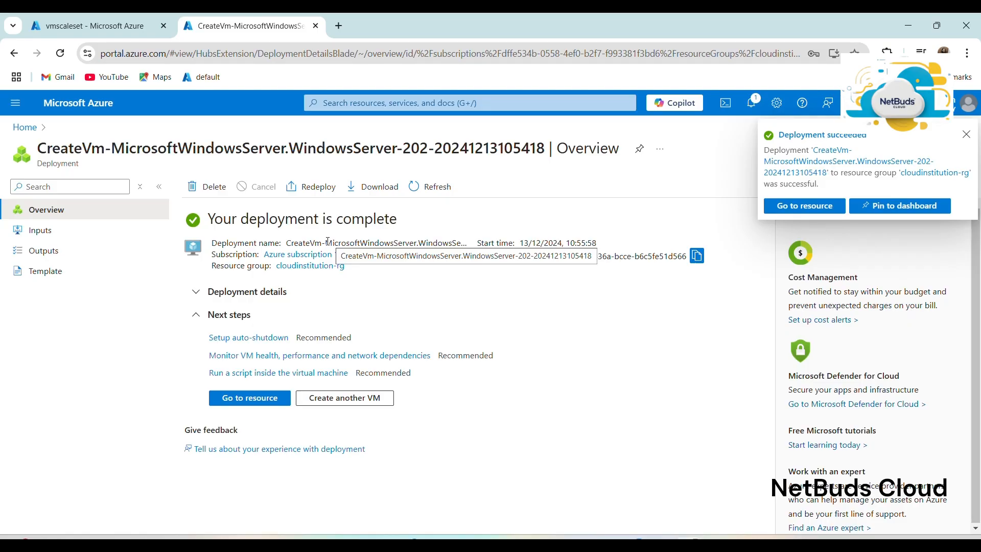
Open the deployed vm1 resource and download the RDP file from its connection options
click(249, 398)
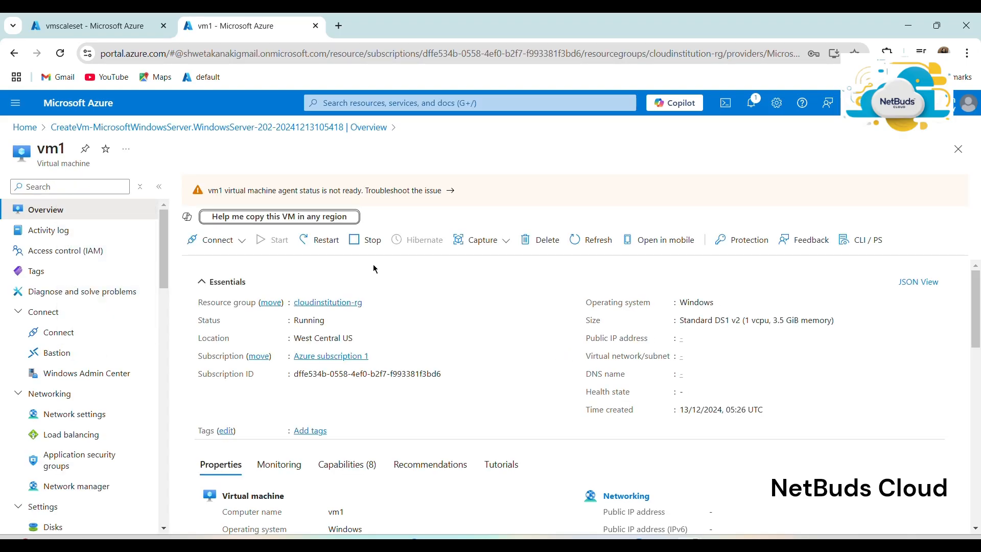
click(242, 244)
click(219, 261)
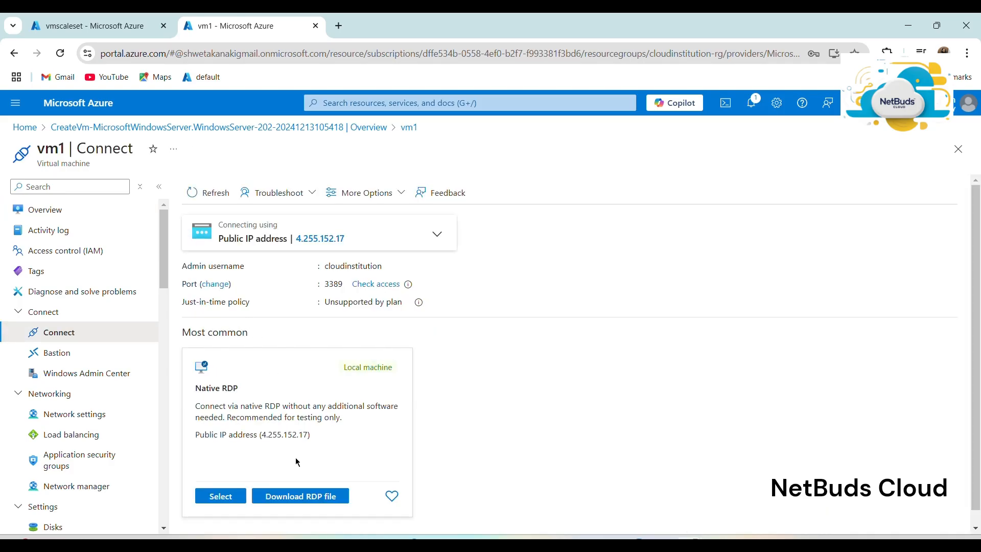
click(302, 496)
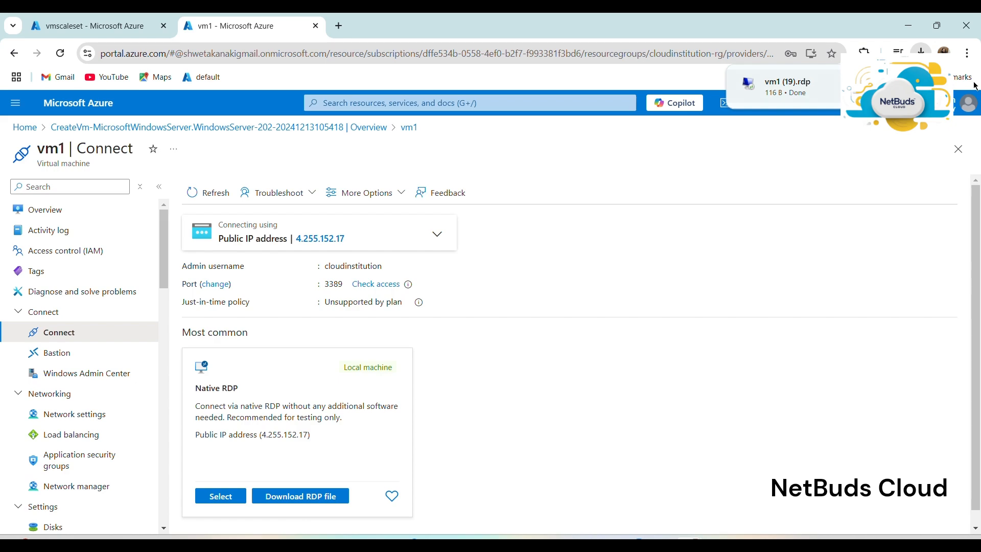
In the Downloads folder, open the RDP file vm1 (19) and connect to vm1 with the account password, accepting the security warnings
click(911, 86)
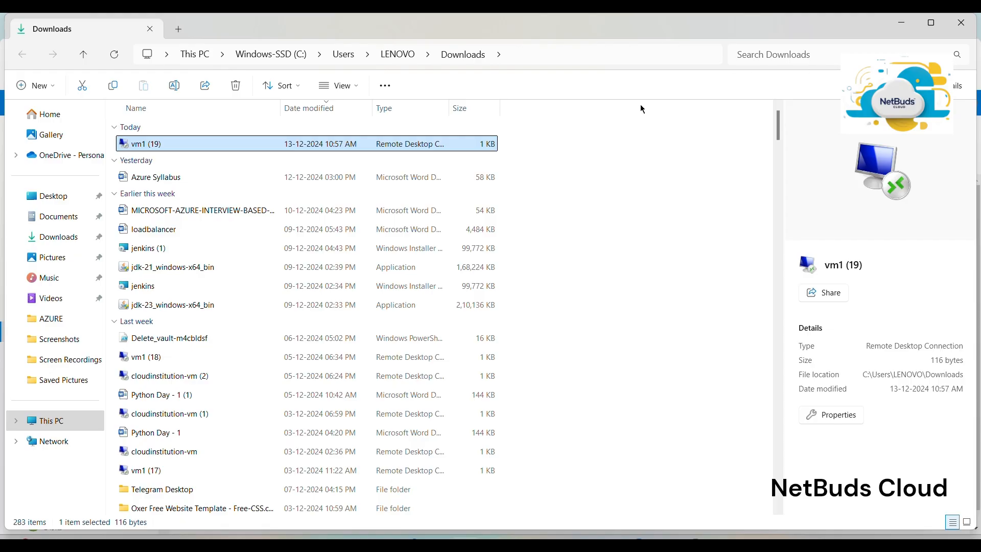
double_click(162, 145)
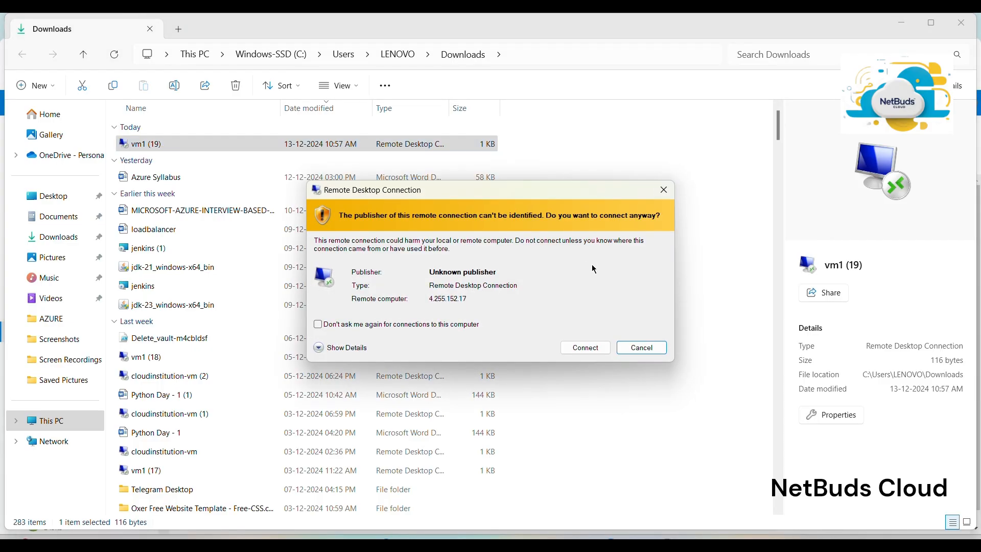
click(598, 348)
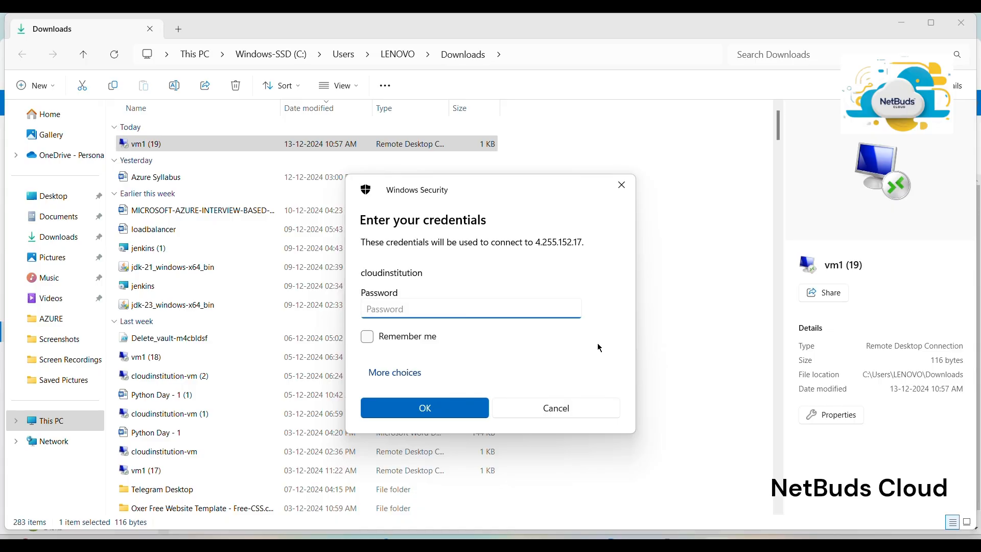
text(************)
click(441, 405)
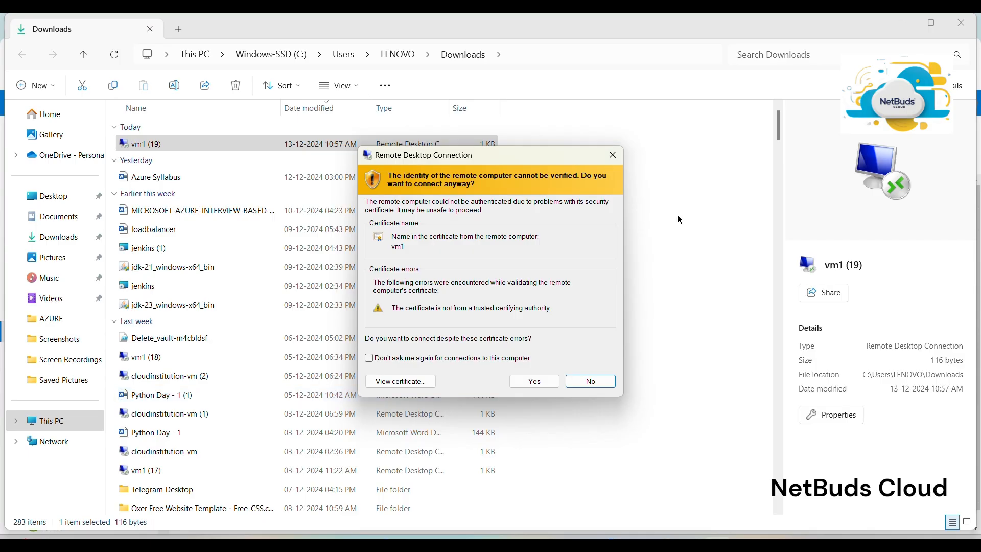
click(541, 381)
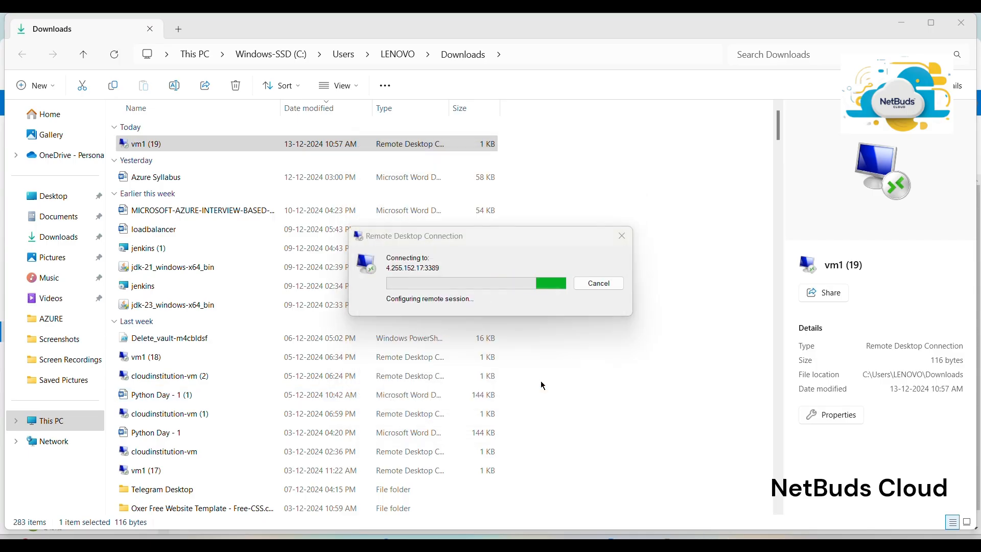
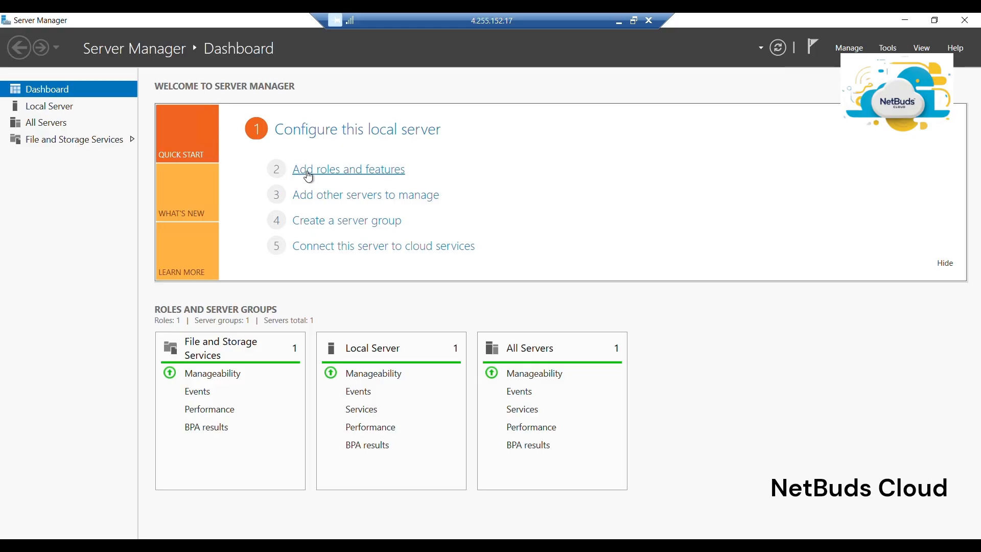
In vm1's Server Manager, start a role-based installation on server vm1 and add the Web Server (IIS) role with its management tools
click(396, 171)
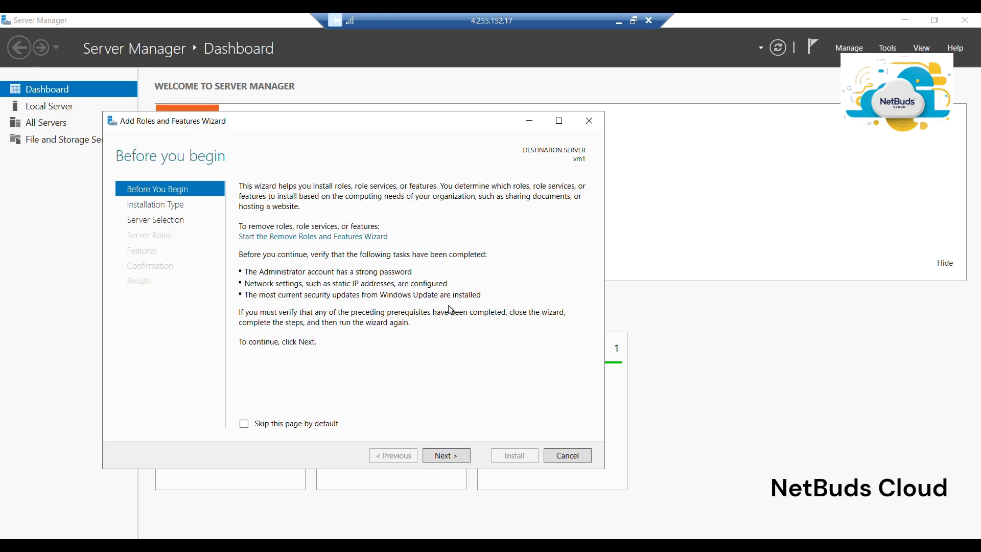
click(449, 465)
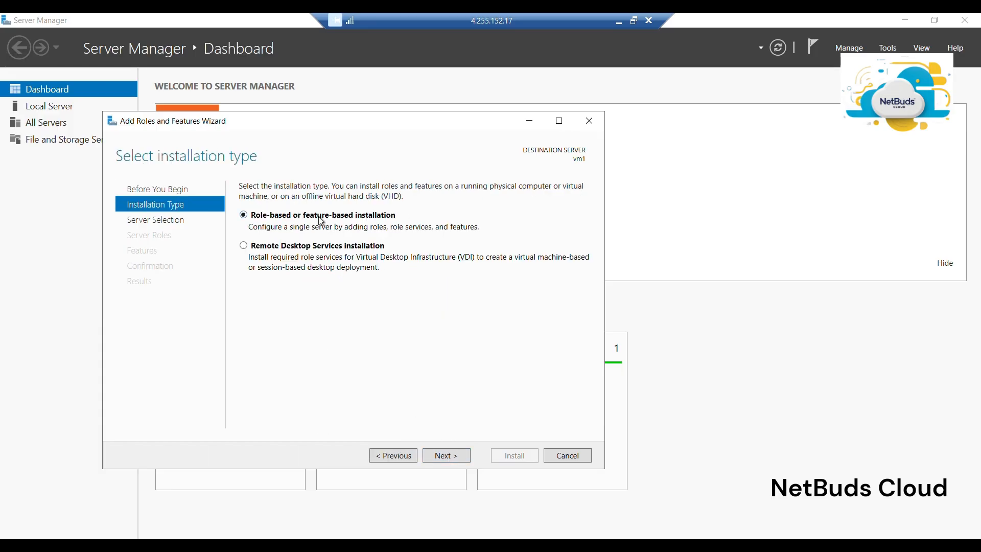
click(449, 463)
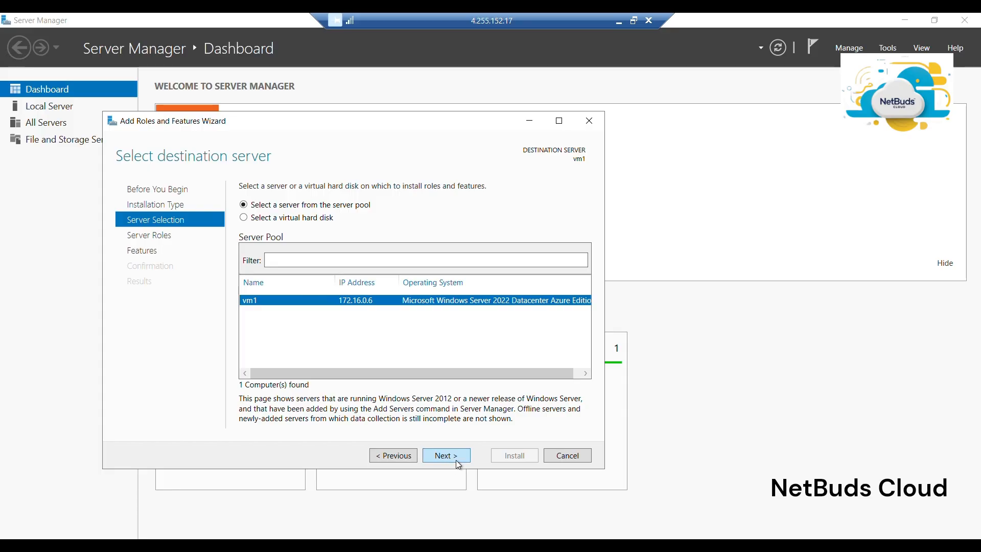
click(455, 458)
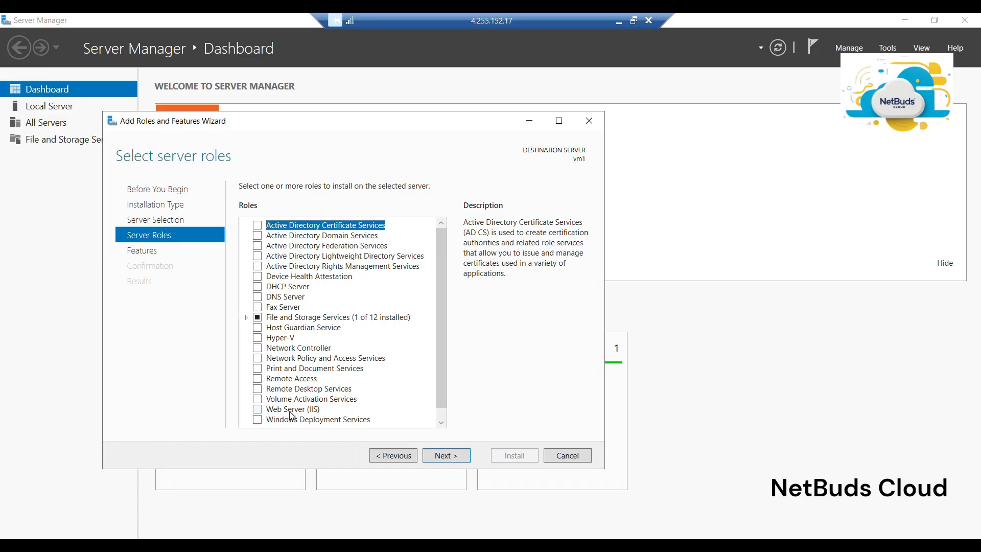
click(257, 410)
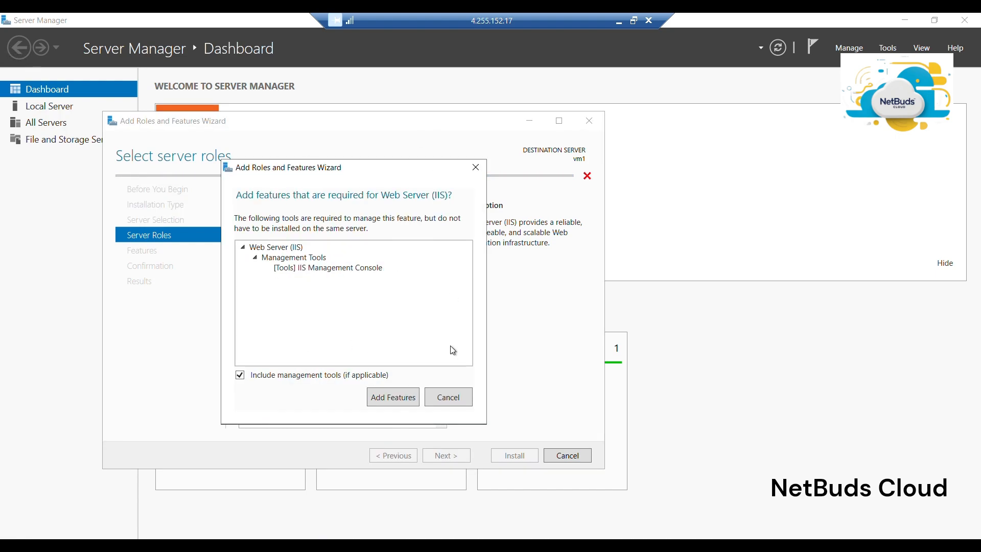
click(410, 399)
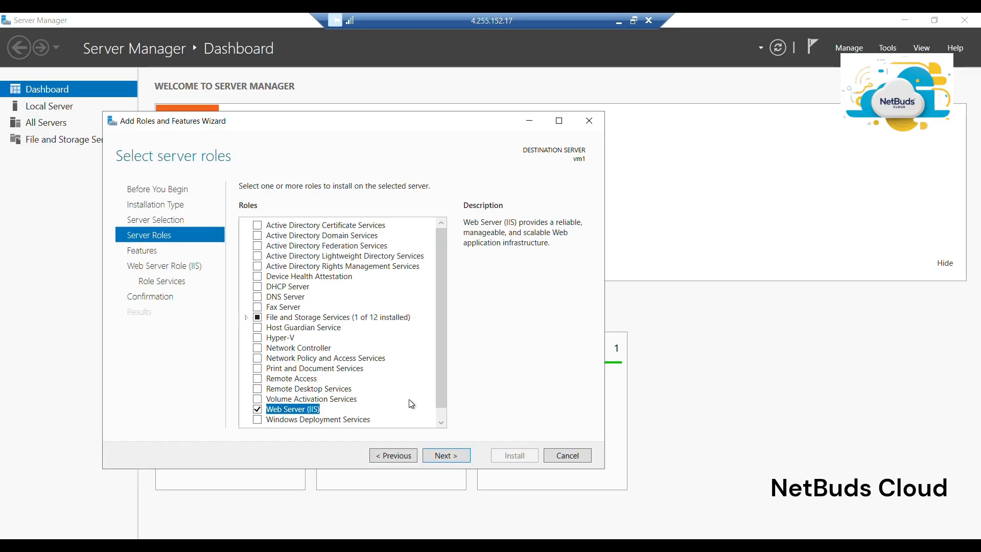
Keep the default features and role services for Web Server (IIS) and install the role on vm1
click(455, 458)
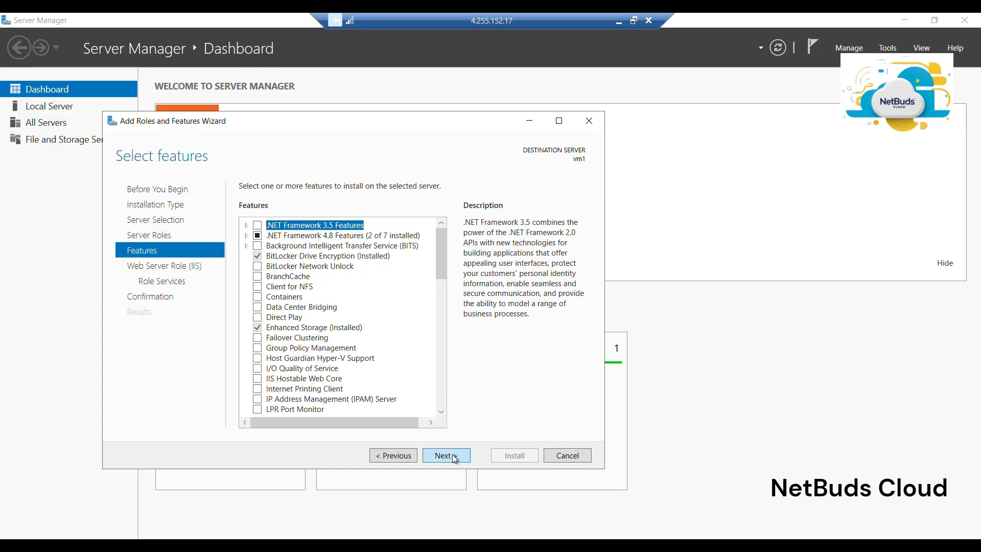
click(454, 458)
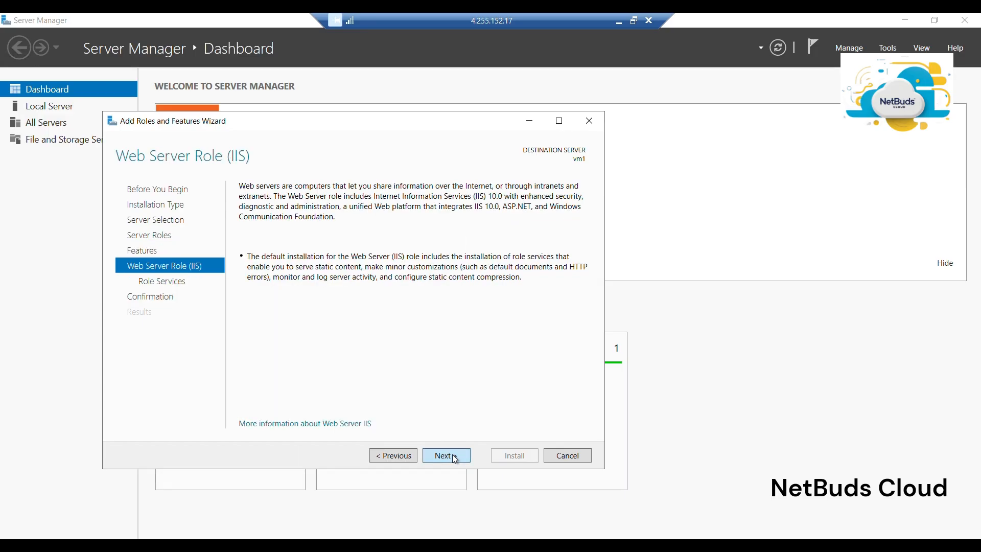
click(454, 458)
click(454, 458)
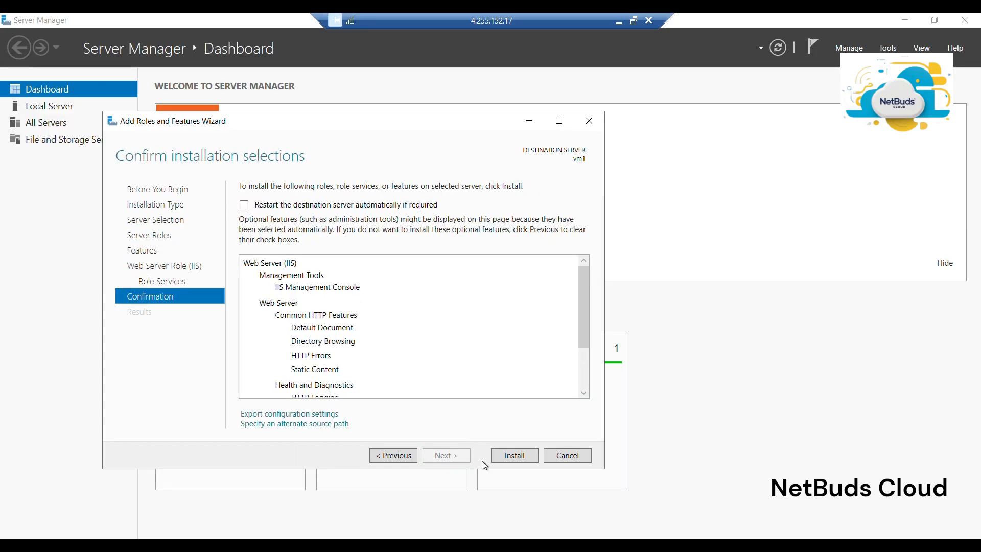
click(505, 456)
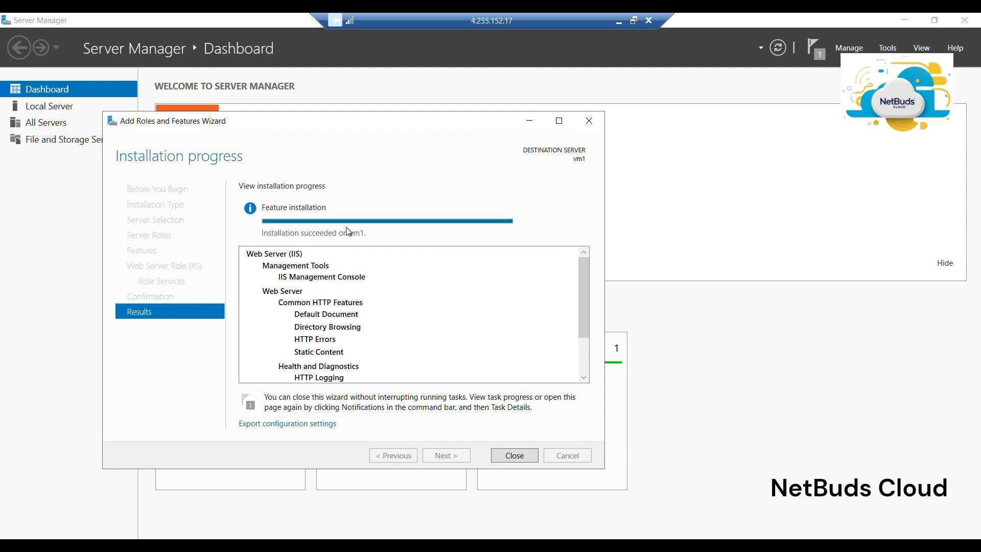
Leave the remote session and the Downloads folder, and copy vm1's public IP address from its Connect page in the Azure portal
mouse_move(450, 219)
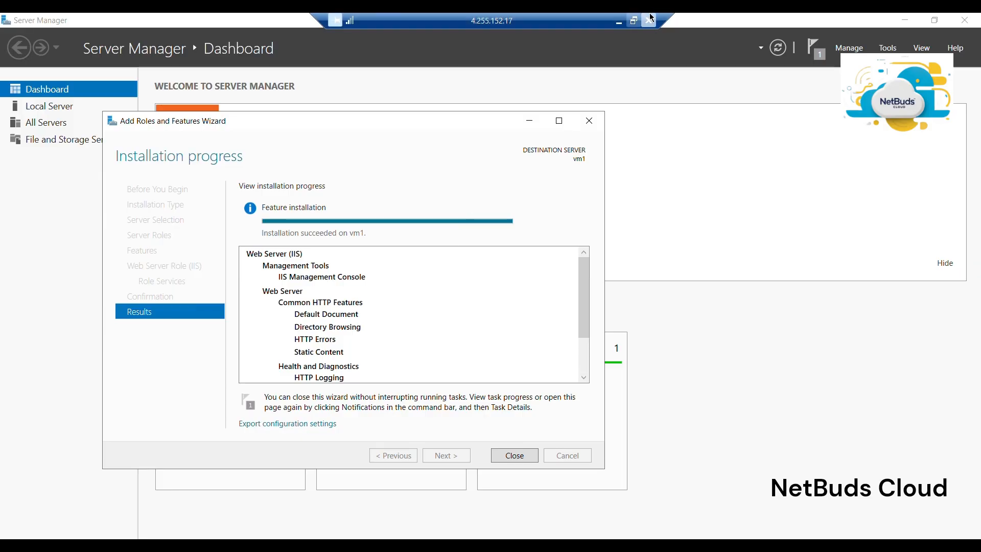
click(620, 23)
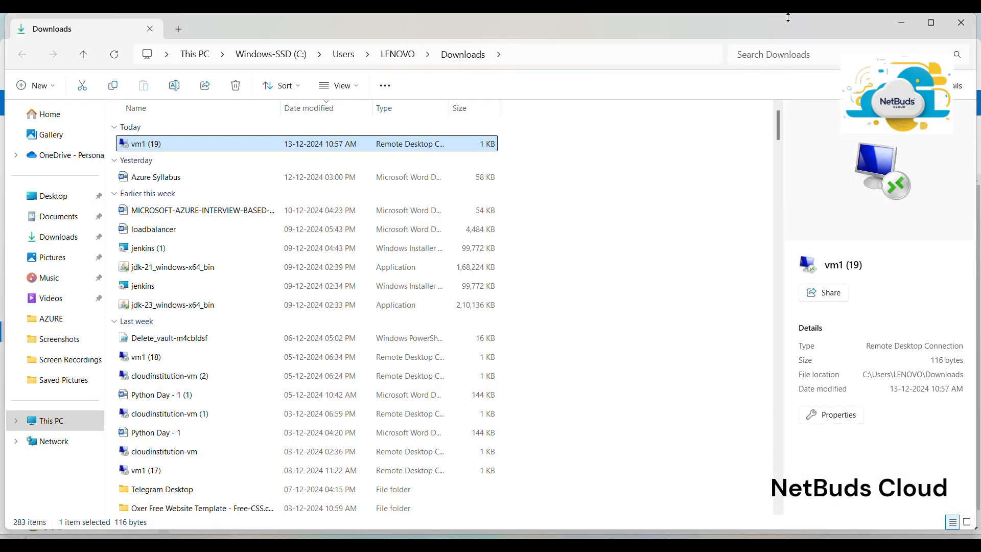
click(923, 25)
click(904, 22)
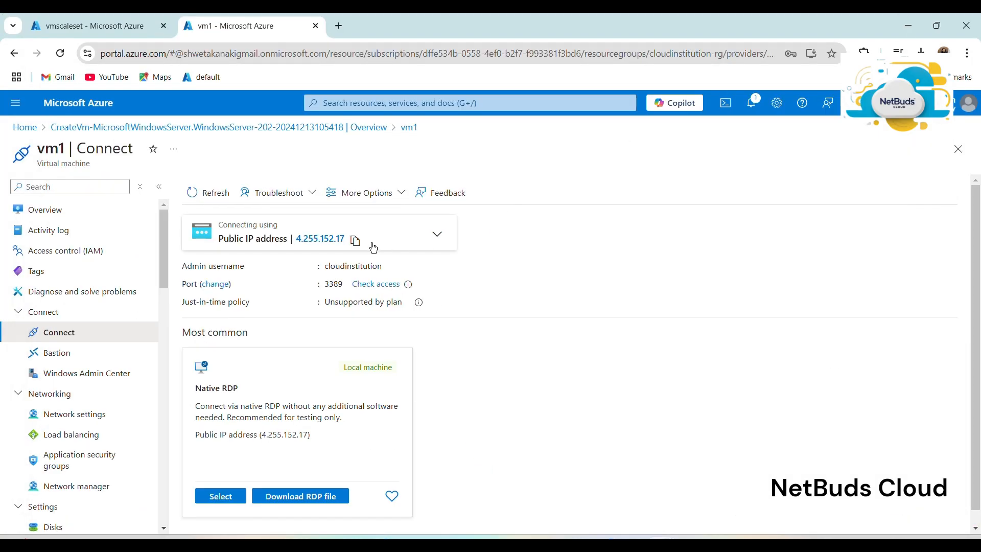
click(355, 241)
Try to open vm1's public IP address 4.255.152.17 in a new browser tab
click(336, 31)
click(327, 59)
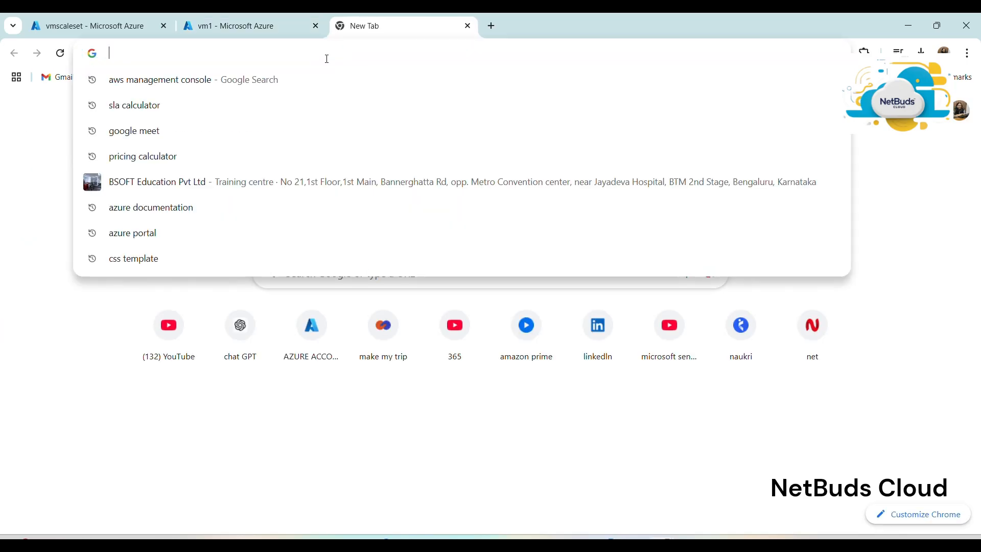
key(ctrl+v)
key(Return)
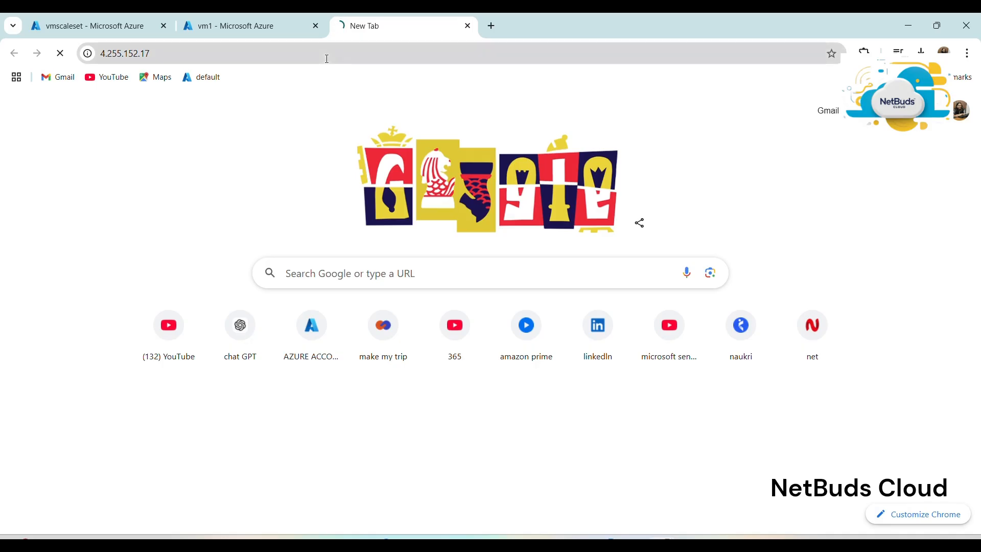
Open 4.255.152.17 in a new Incognito window and continue to the site despite the missing secure connection
click(970, 54)
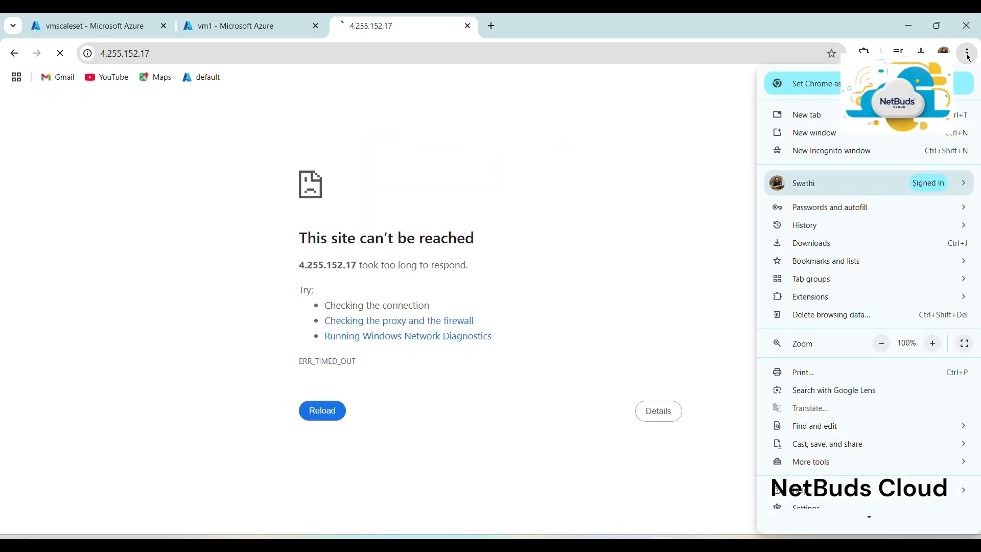
click(871, 149)
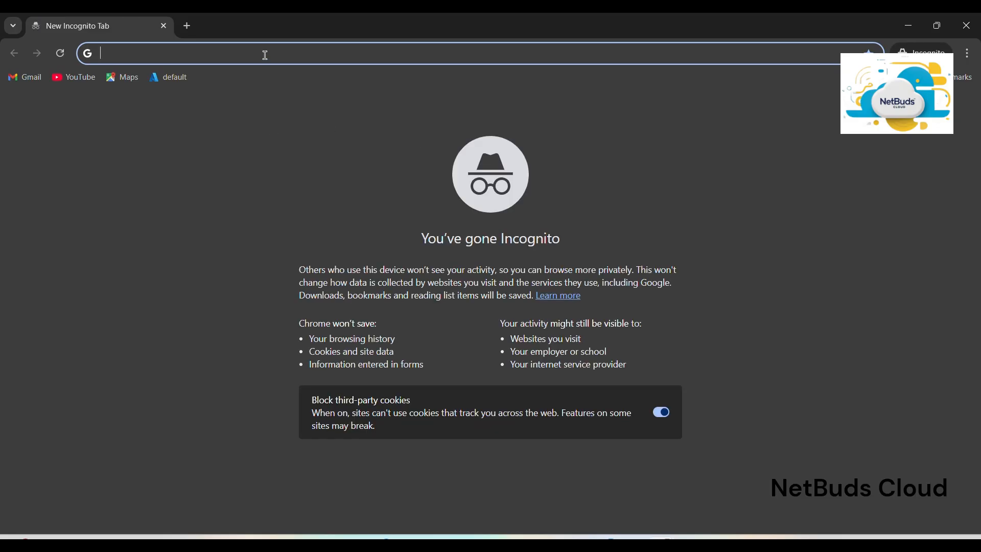
key(ctrl+v)
key(Return)
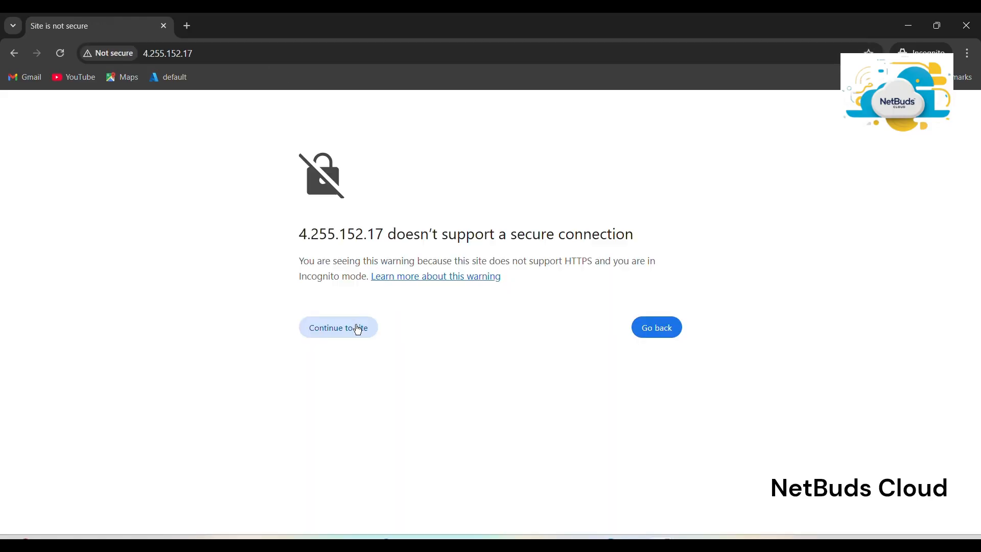
click(358, 329)
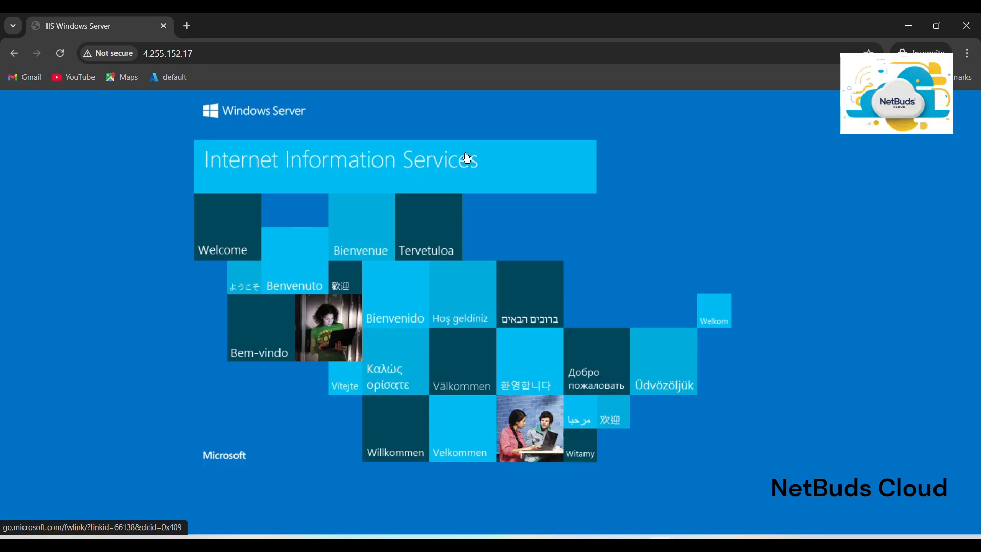
Return to the Instances page of vmscaleset in the Azure portal and reload it to check the instances
click(908, 25)
click(76, 26)
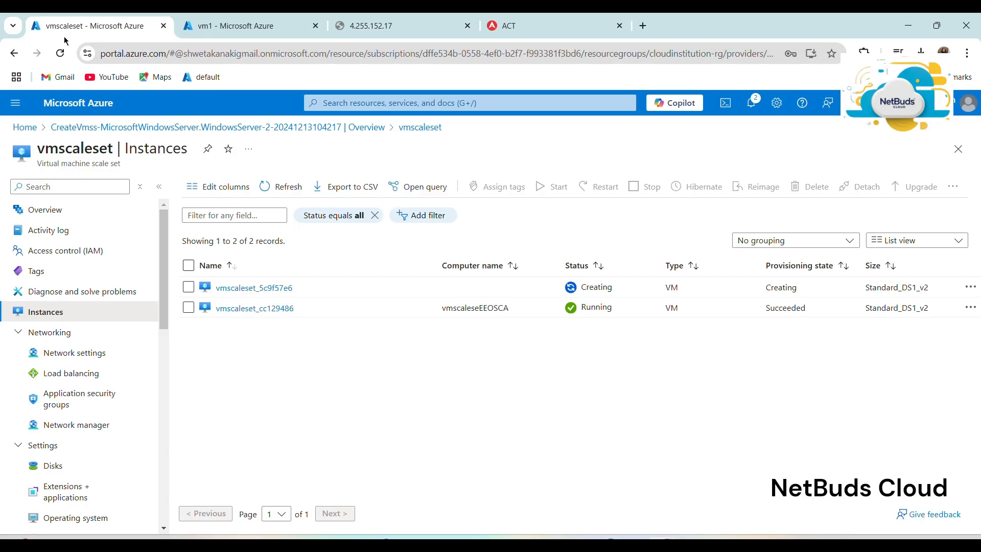
click(59, 52)
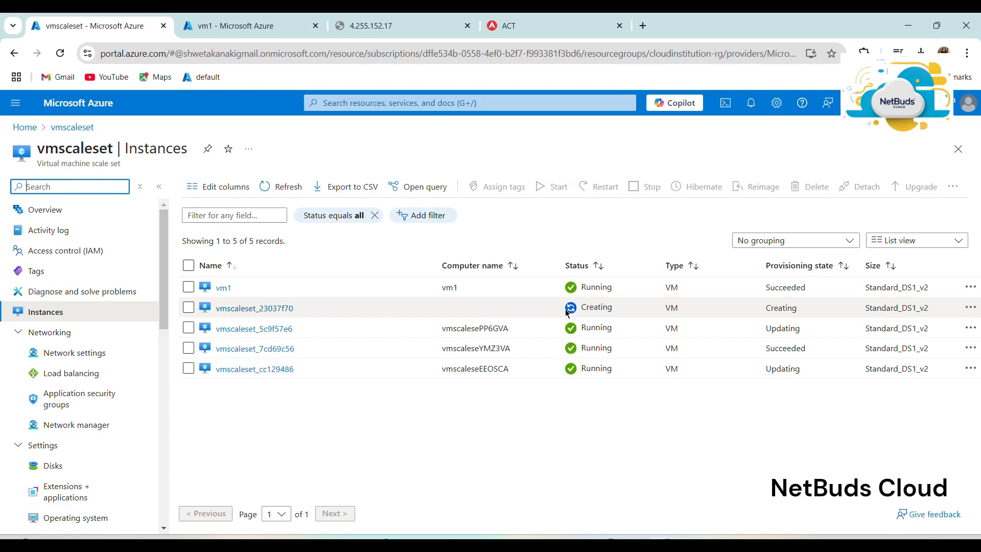
right_click(545, 335)
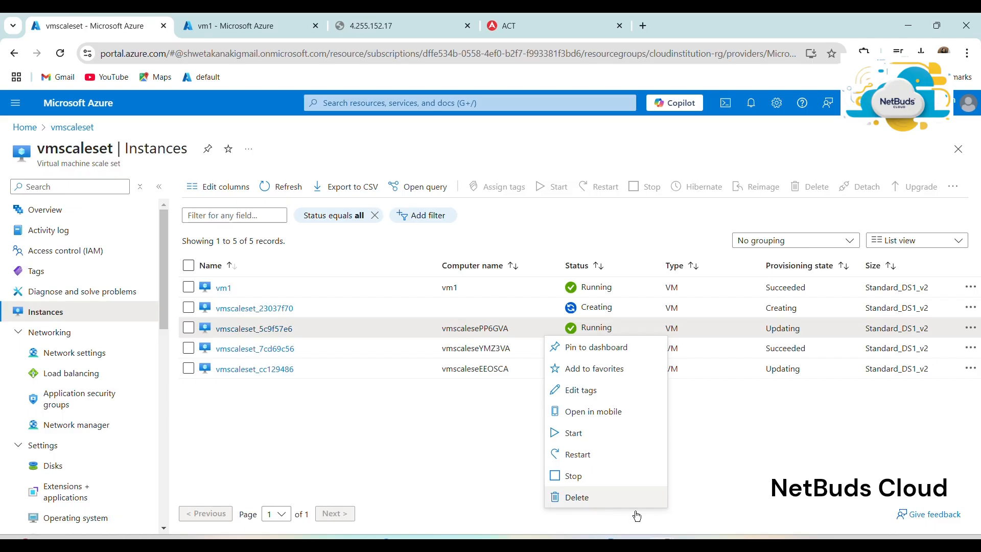
Switch back to the vm1 remote desktop session, search for "task manager" and open Task Manager
mouse_move(676, 535)
click(716, 515)
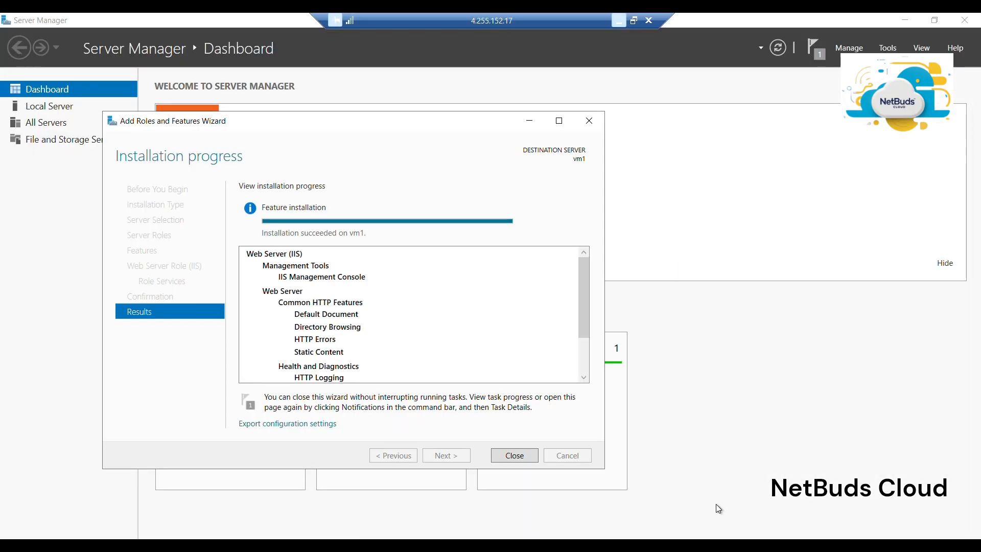
key(super)
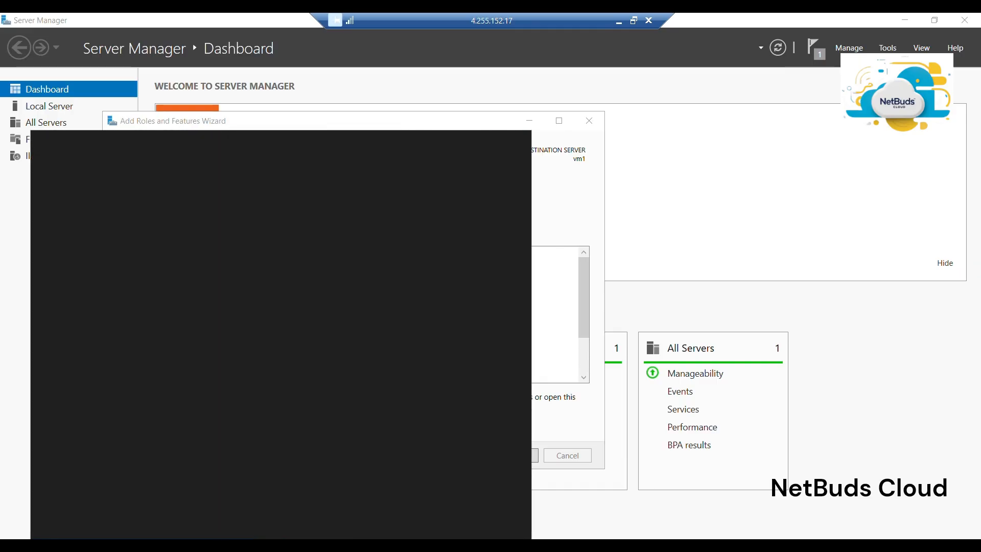
text(task manager)
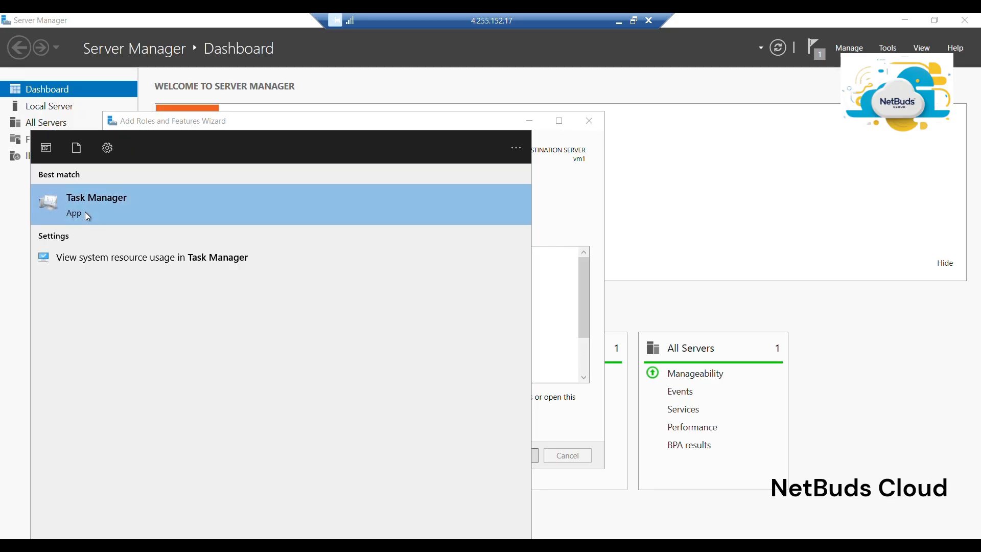
click(85, 212)
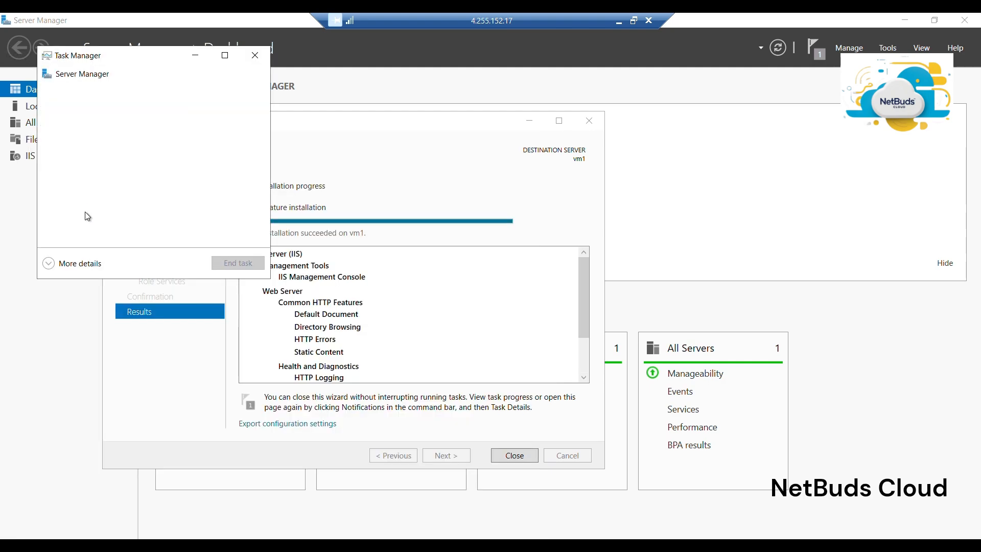
Expand Task Manager to its detailed view, end the Server Manager task, and return to the vmscaleset instances in the Azure portal
click(77, 76)
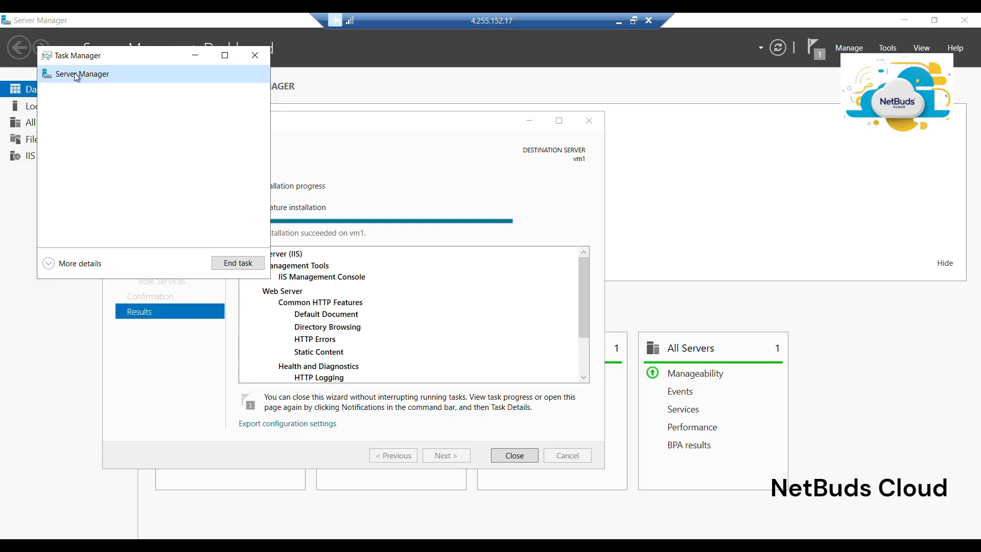
click(51, 263)
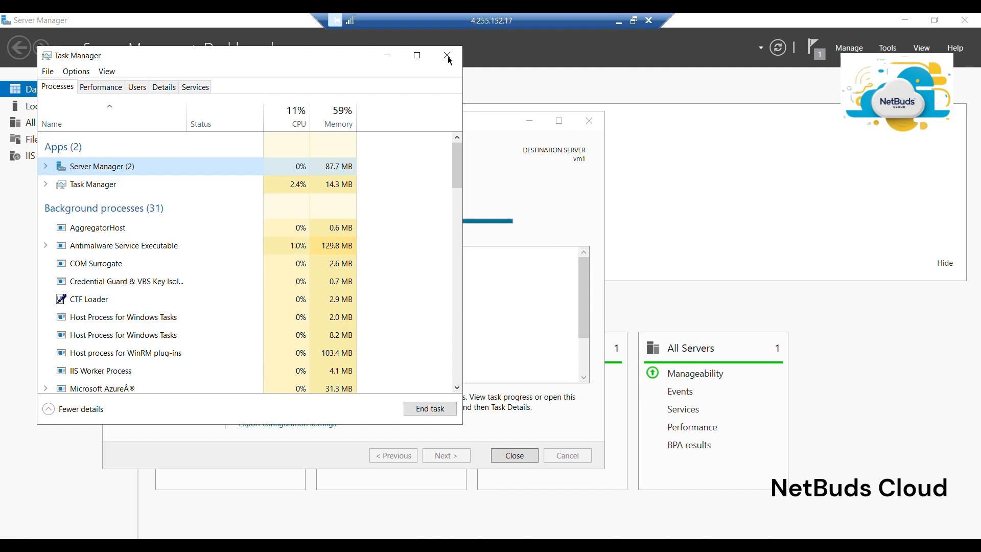
click(431, 404)
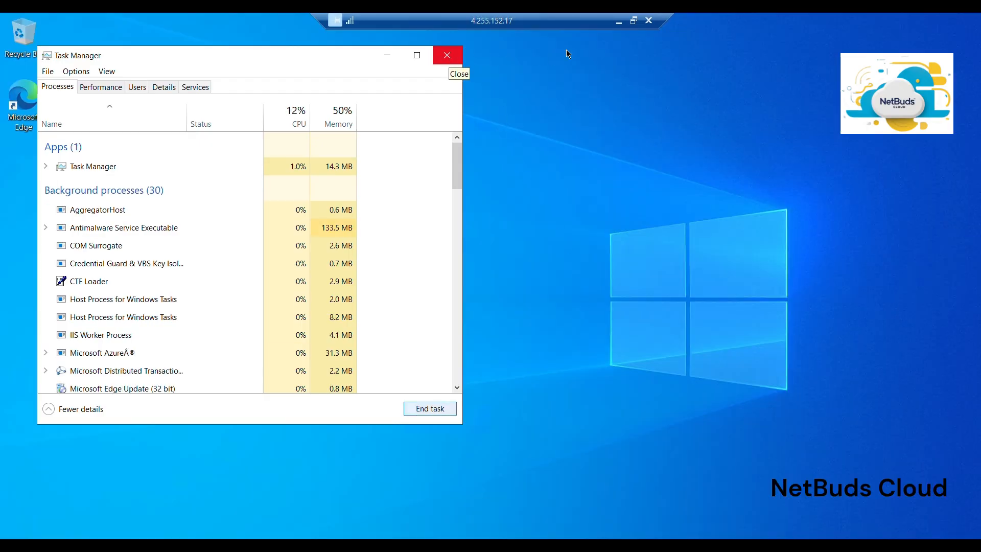
click(619, 22)
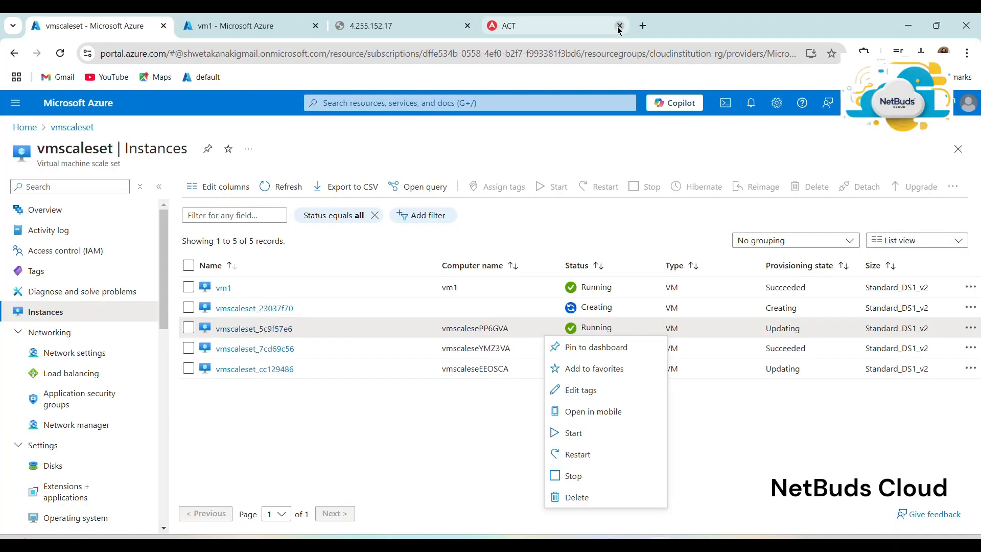